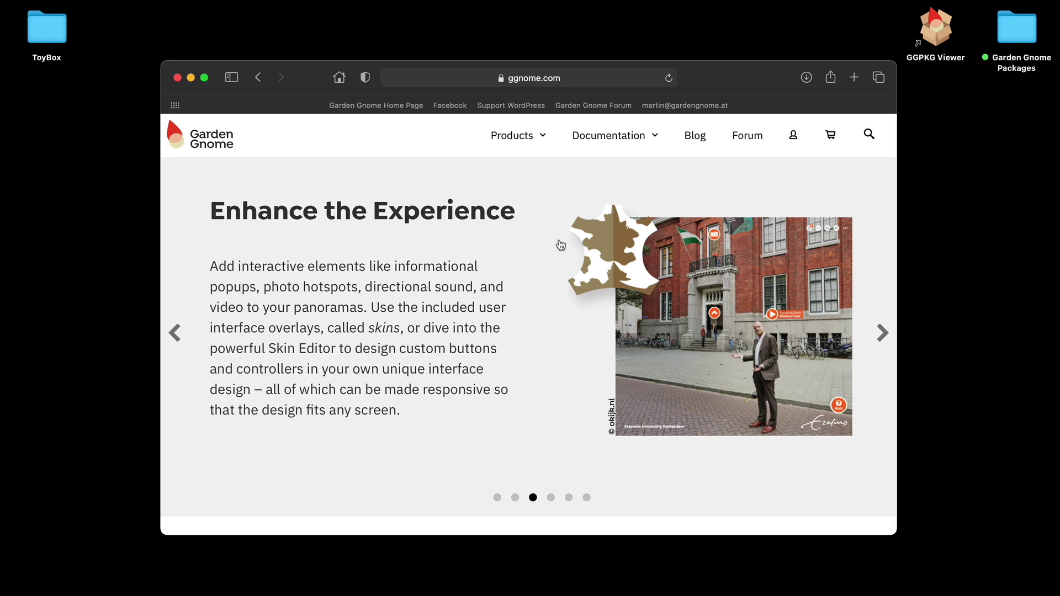
Step: Open the Package Viewer product page on ggnome.com, review the Windows and macOS download options, and close the browser
mouse_move(519, 142)
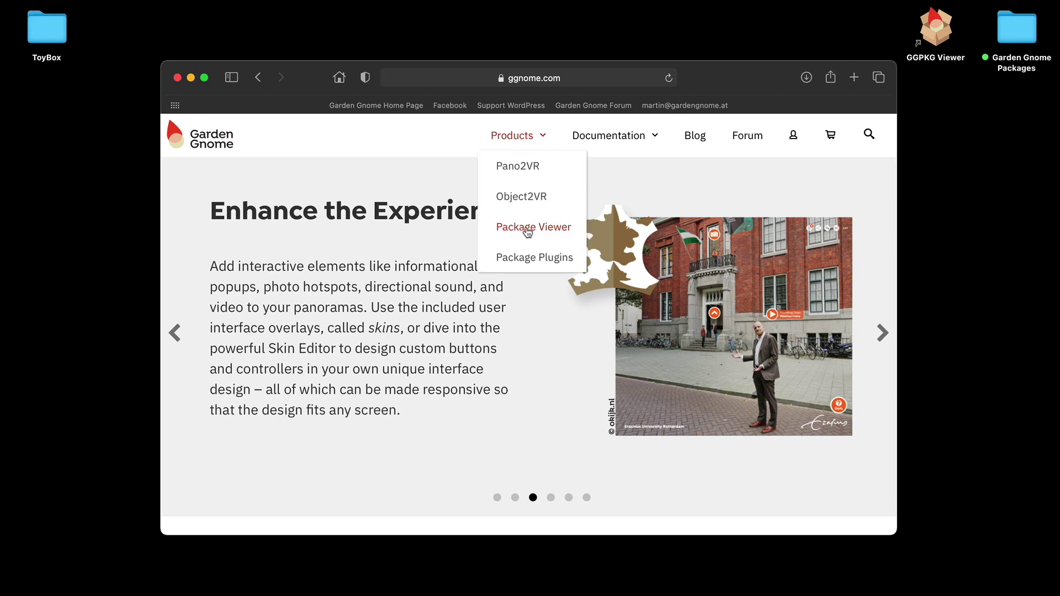
click(524, 229)
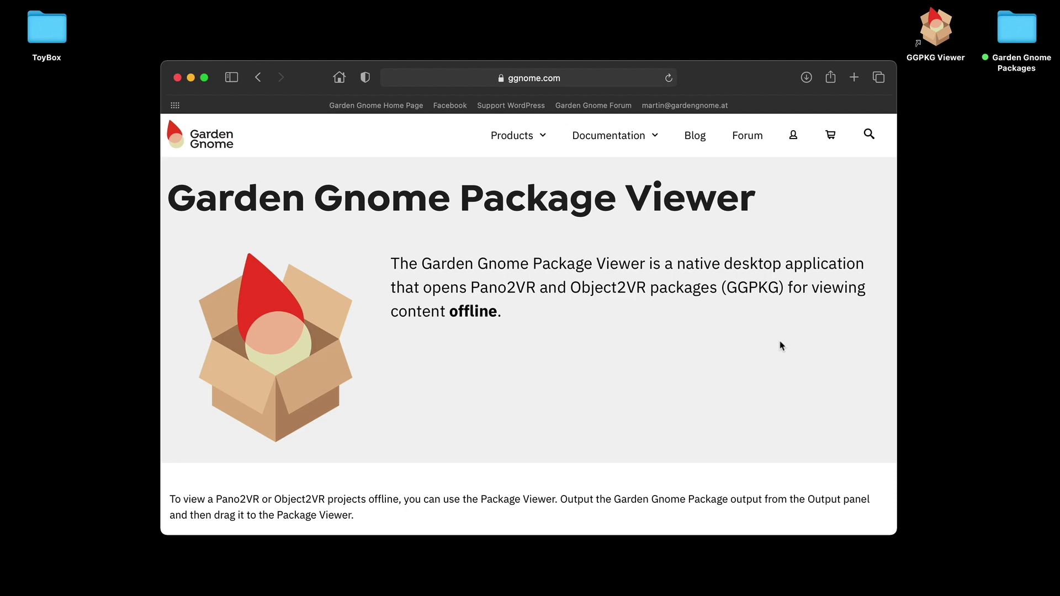
scroll(781, 346, down, 20)
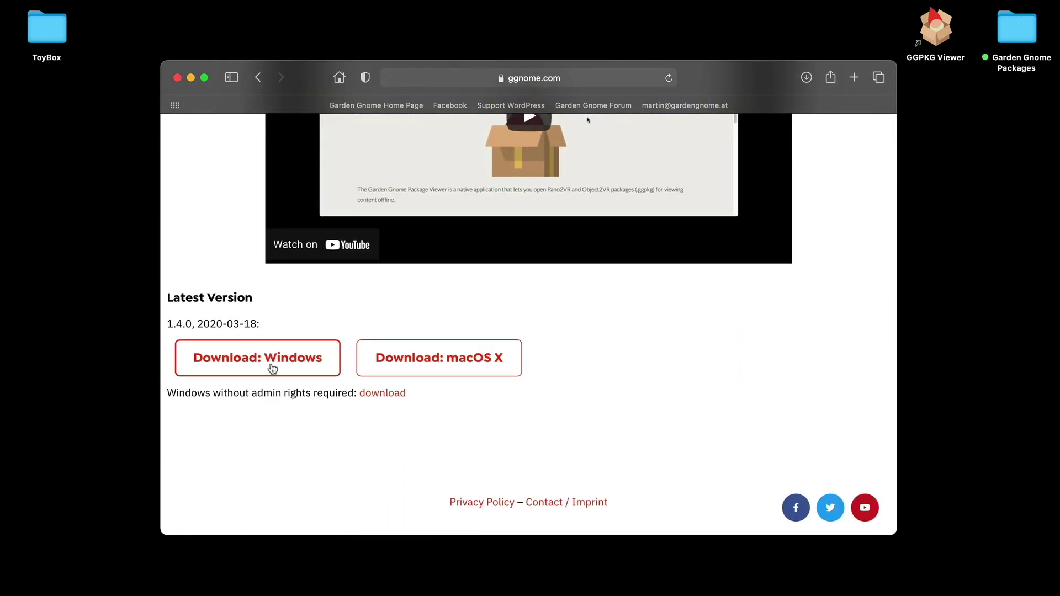
click(177, 77)
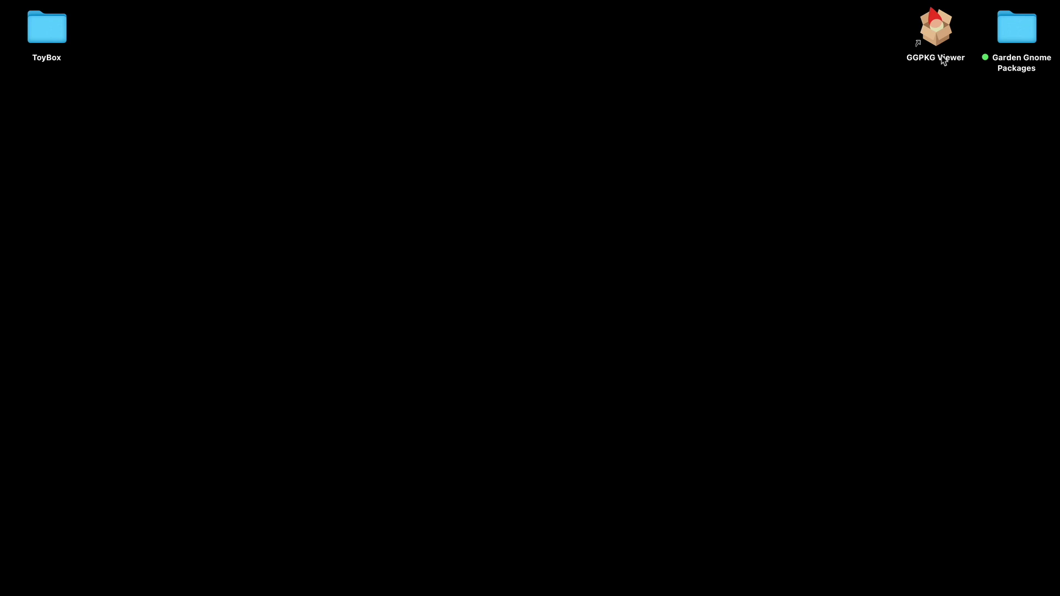
Step: Open Packages.p2vr from the Garden Gnome Packages folder in Pano2VR and generate a Garden Gnome Package named Packages on the Desktop
double_click(1029, 42)
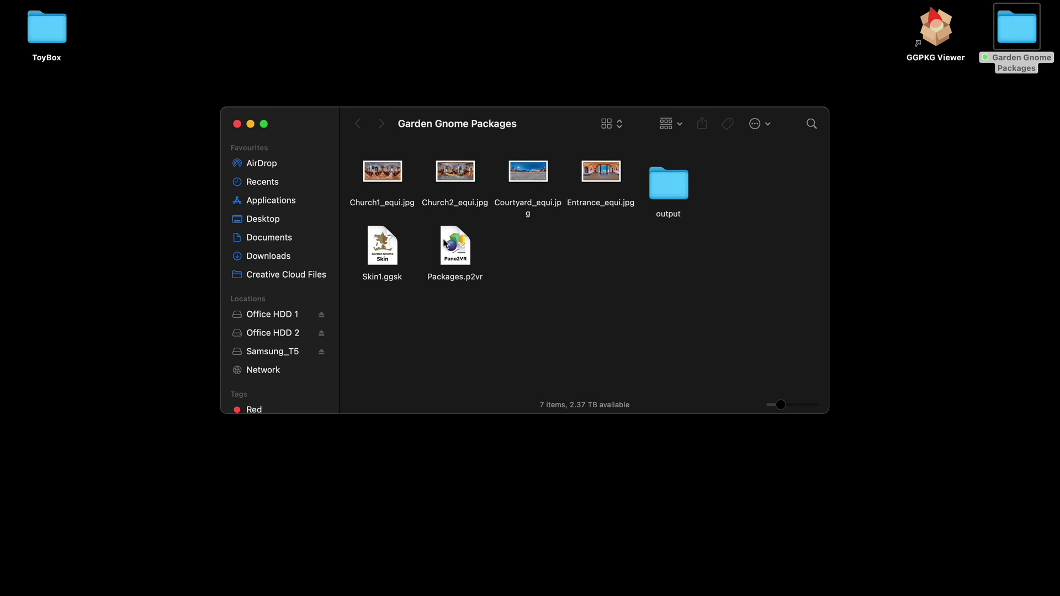
double_click(445, 243)
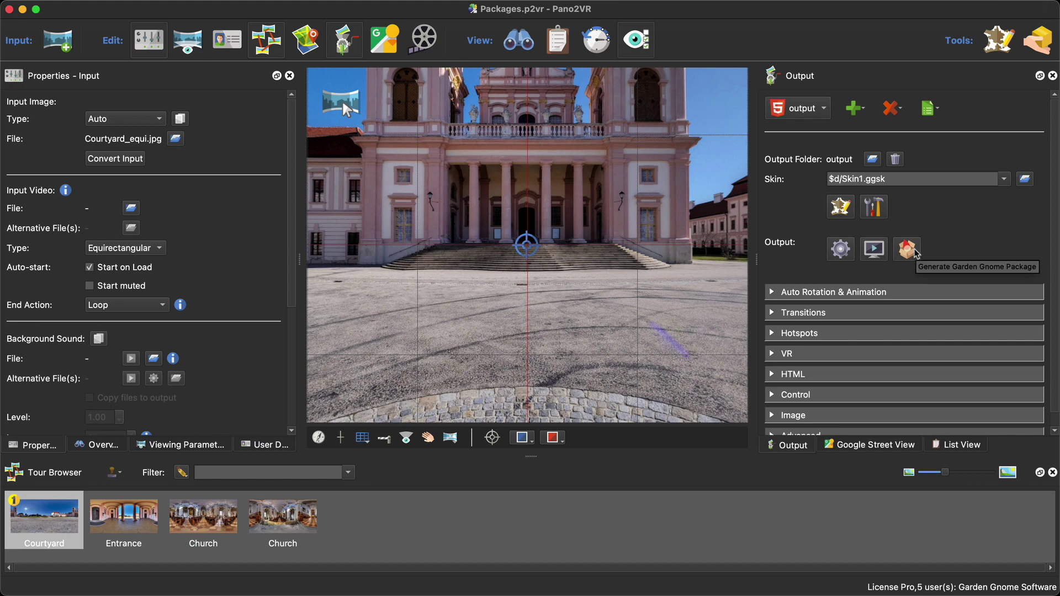
click(907, 249)
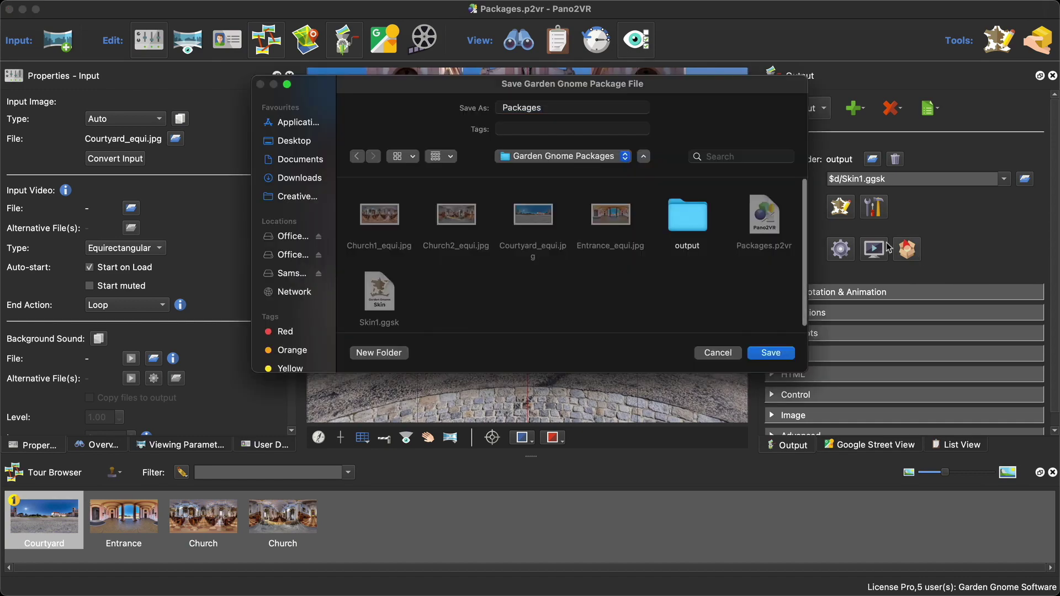
click(580, 156)
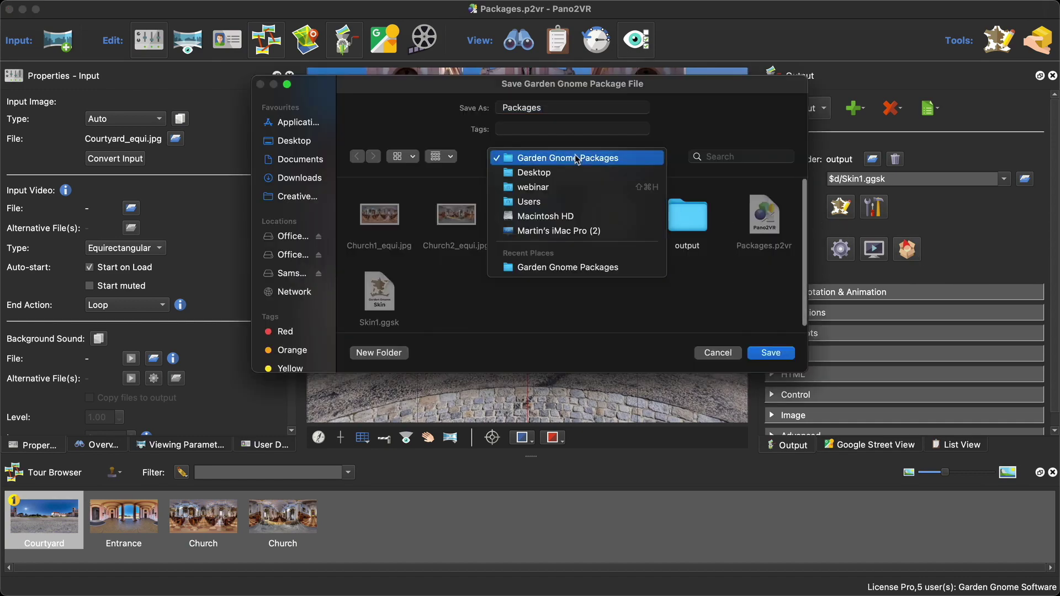
click(548, 174)
click(771, 352)
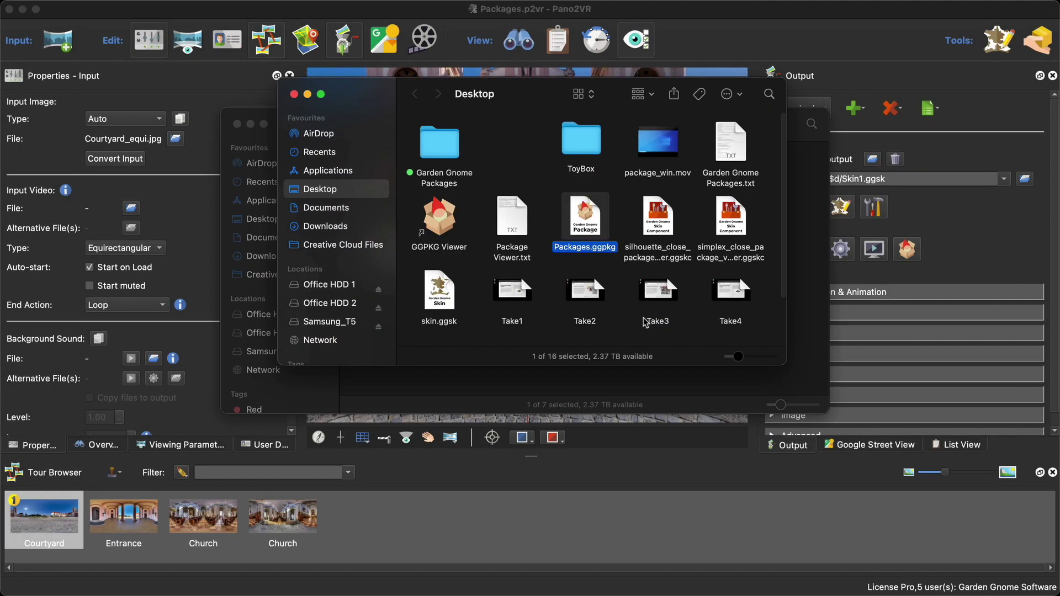
double_click(434, 166)
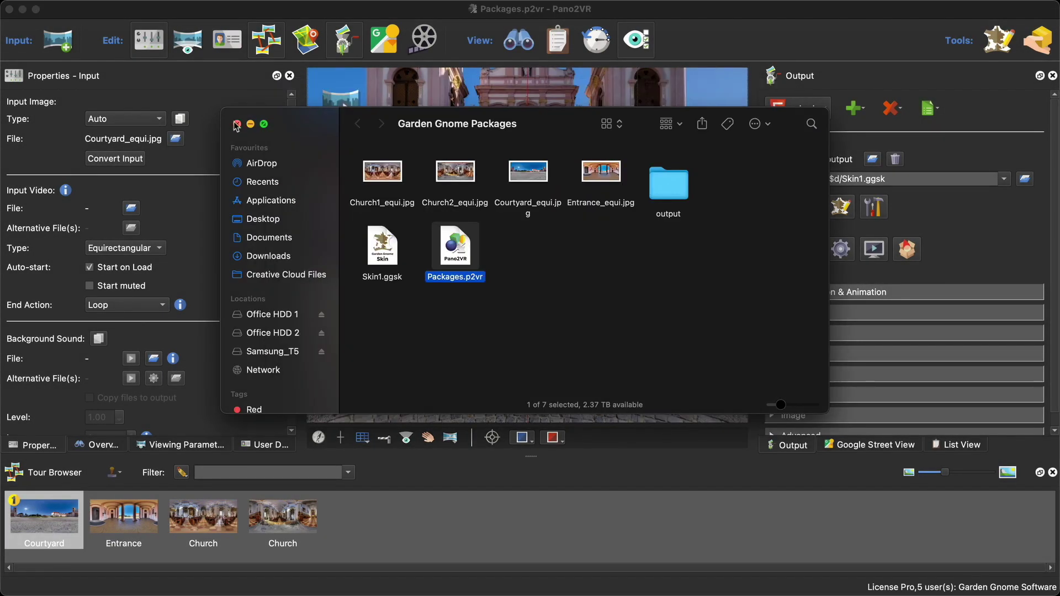
click(53, 50)
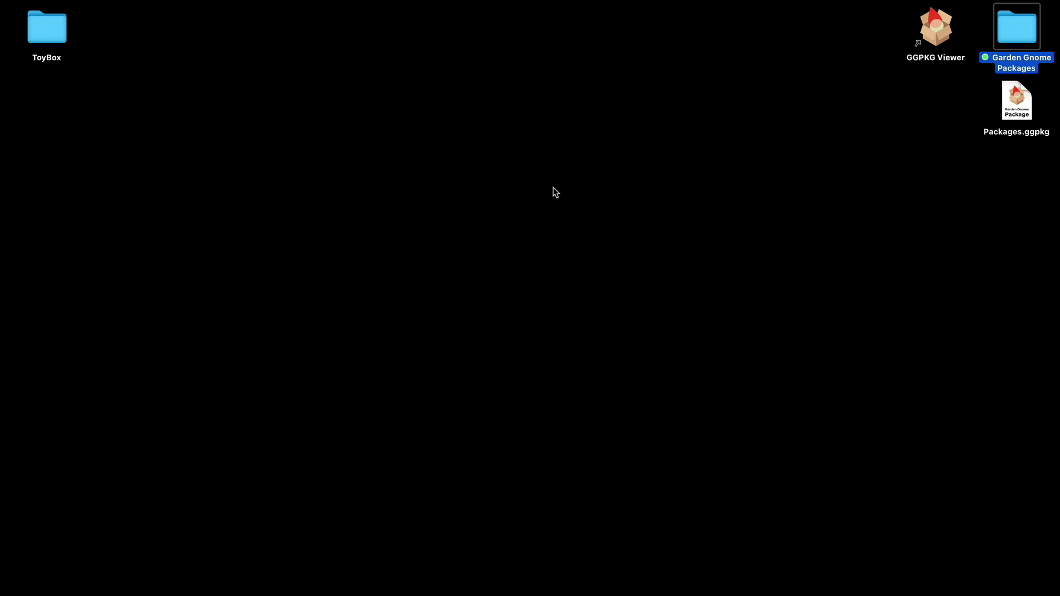
click(553, 192)
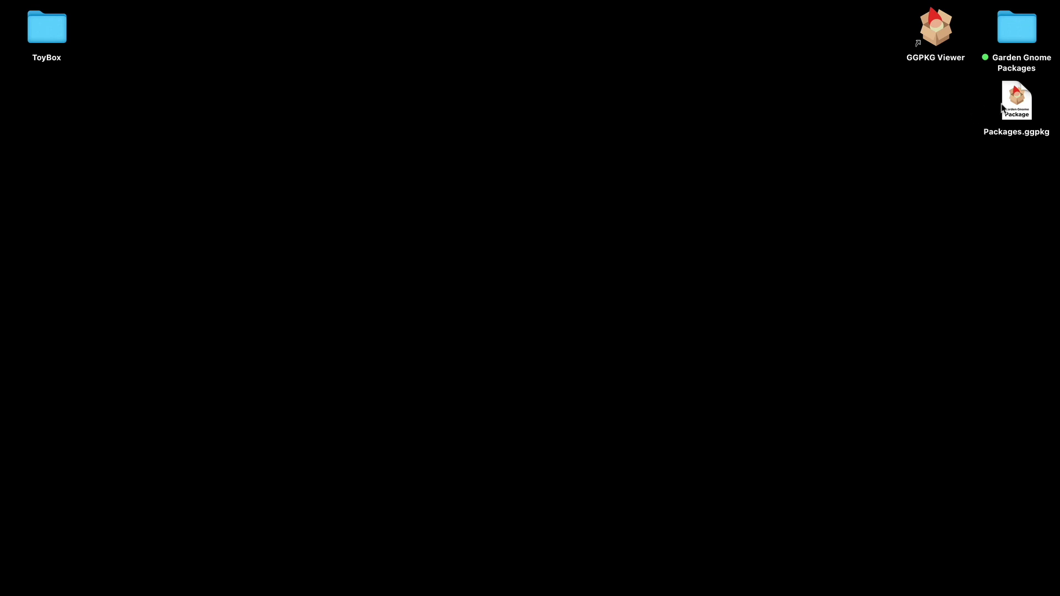
Step: Open Packages.ggpkg with the GGPKG Viewer and examine the tour by panning, zooming out, changing the projection and toggling full screen
drag(1014, 106, 944, 42)
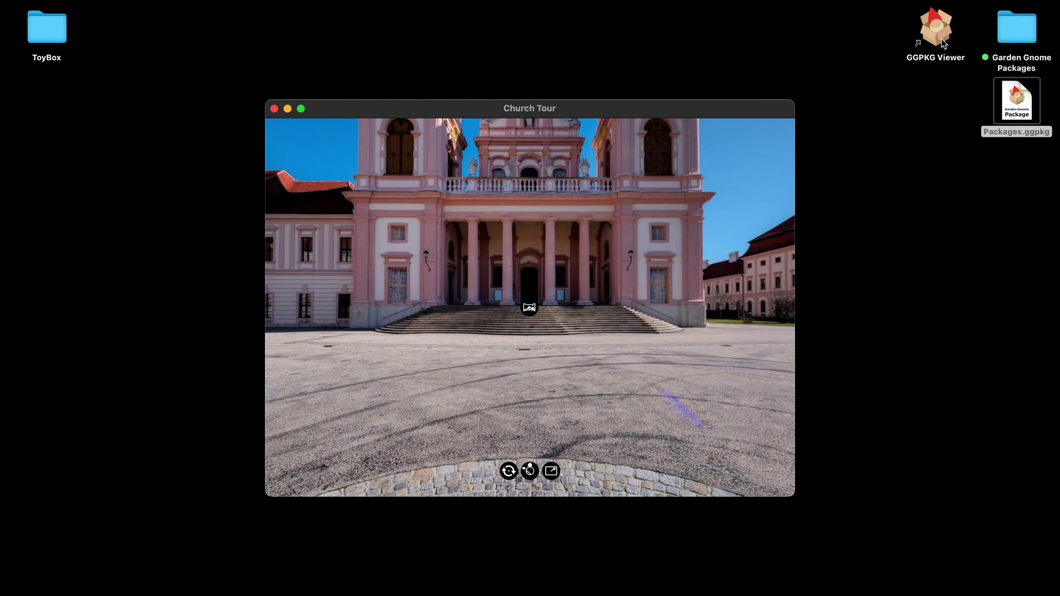
drag(635, 166, 480, 246)
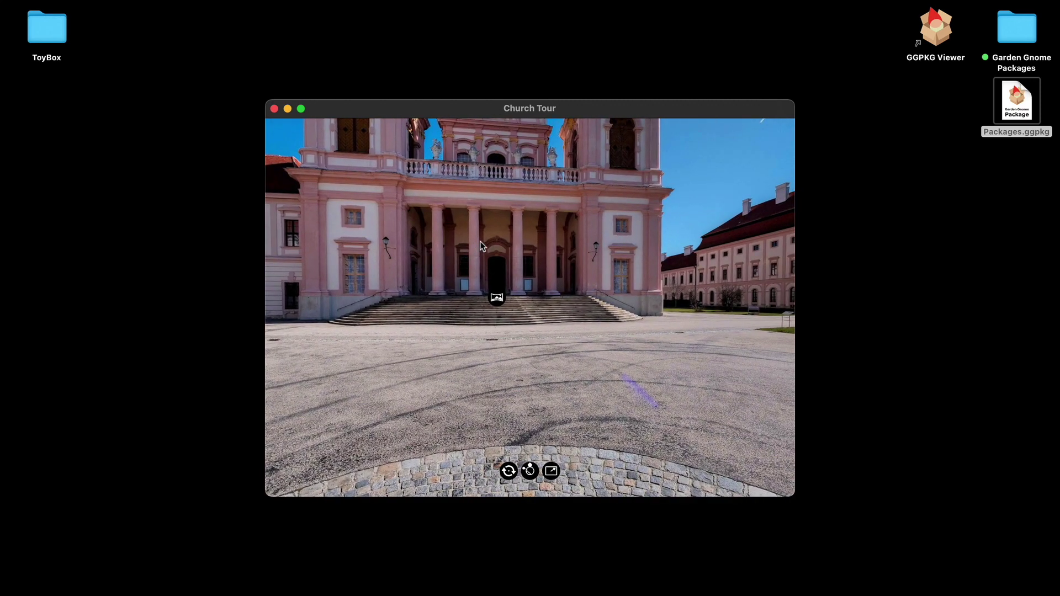
scroll(481, 246, down, 5)
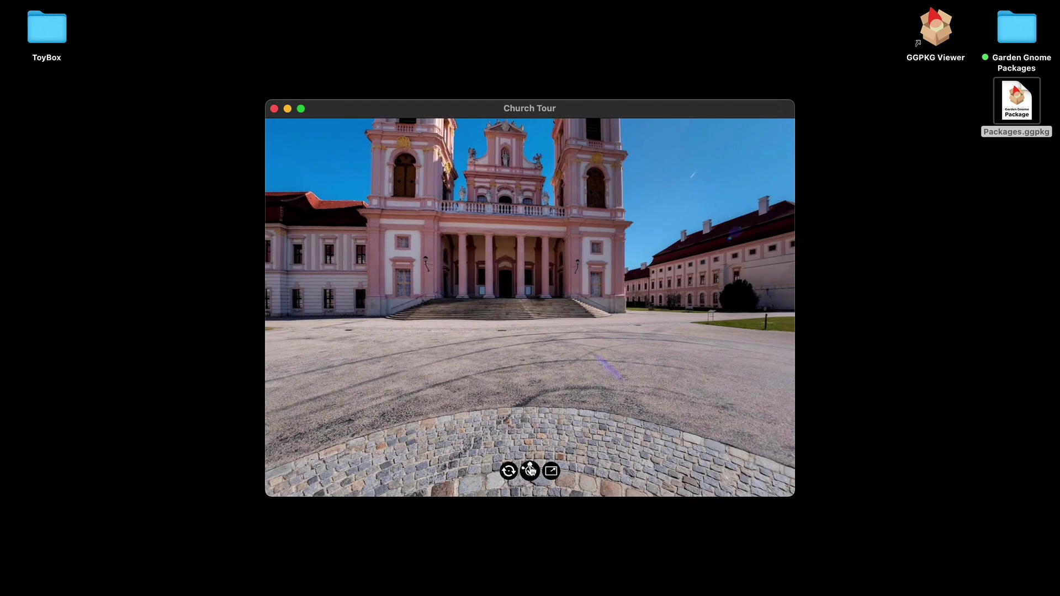
click(530, 470)
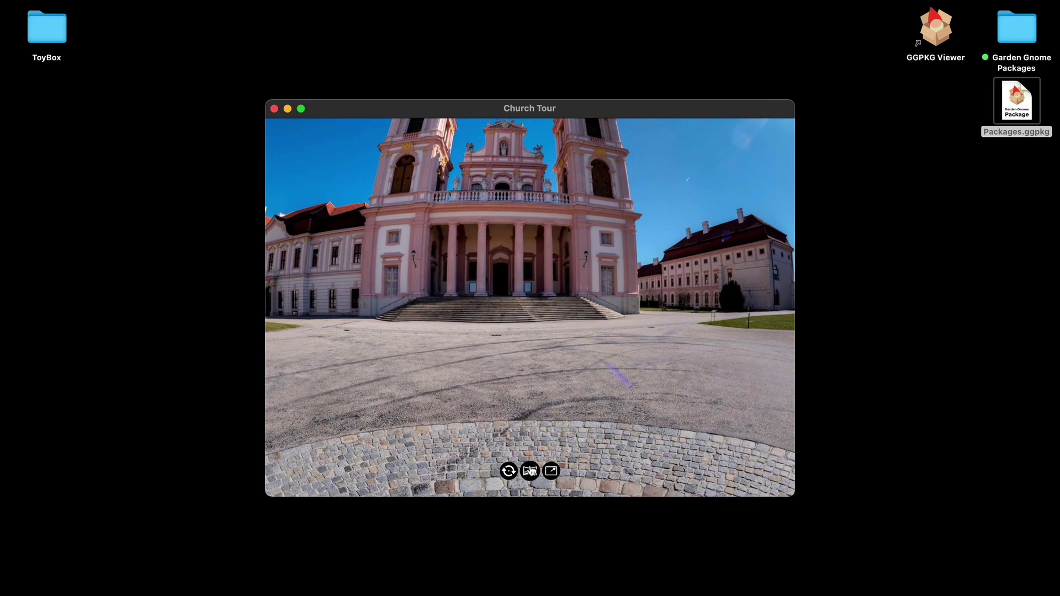
click(551, 471)
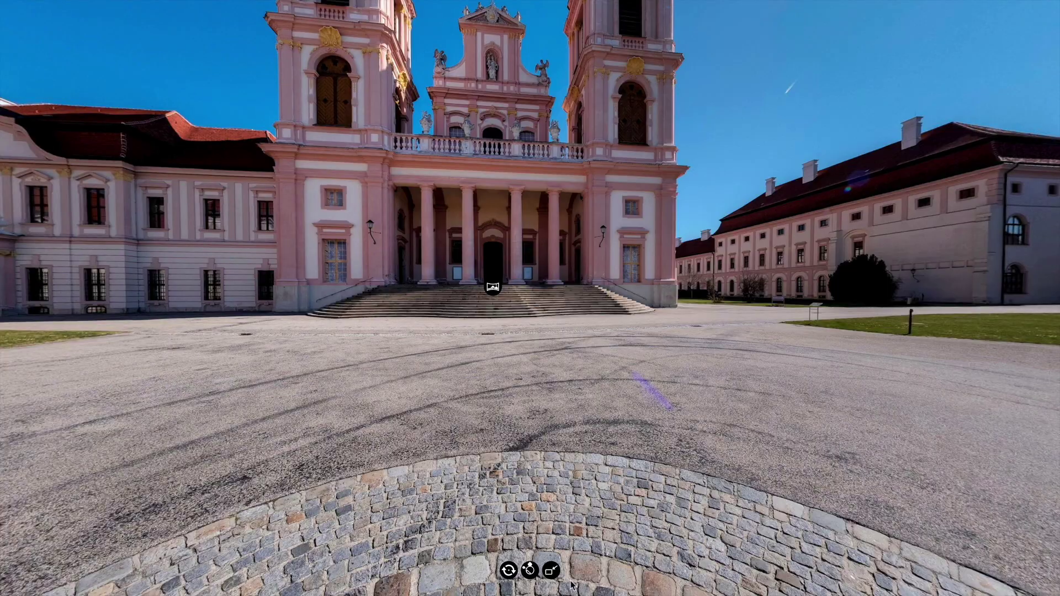
click(551, 571)
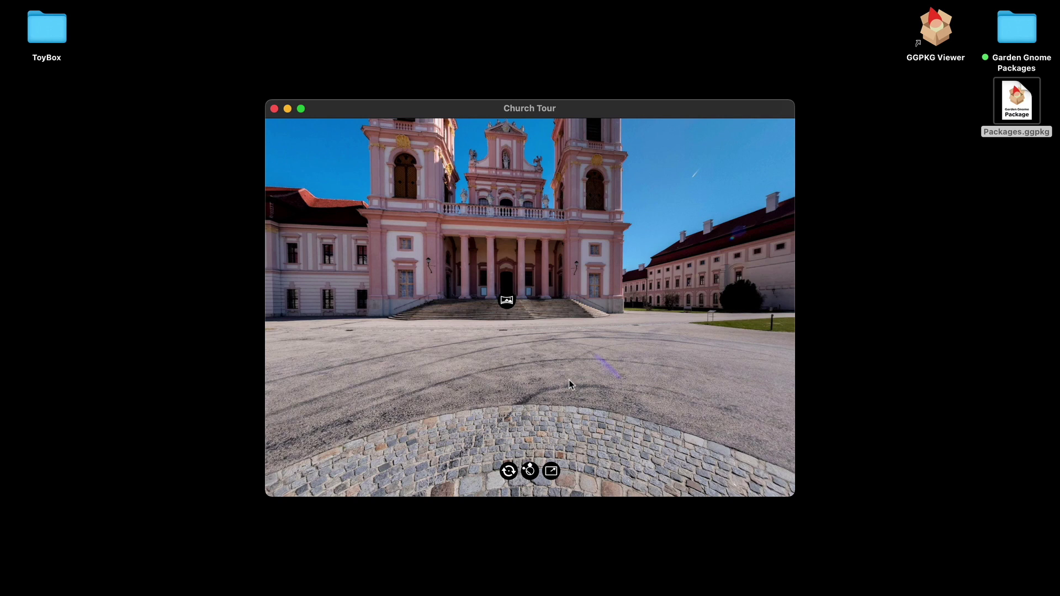
click(274, 109)
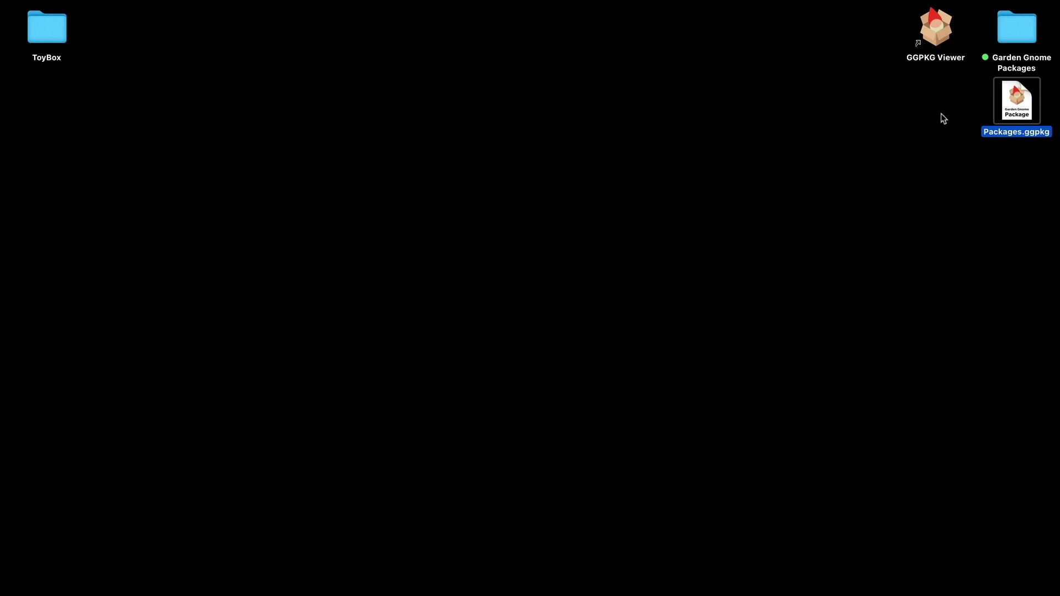
Step: Open Packages.ggpkg directly from the desktop, close it, and load it again through the Package Viewer's file chooser
double_click(1017, 110)
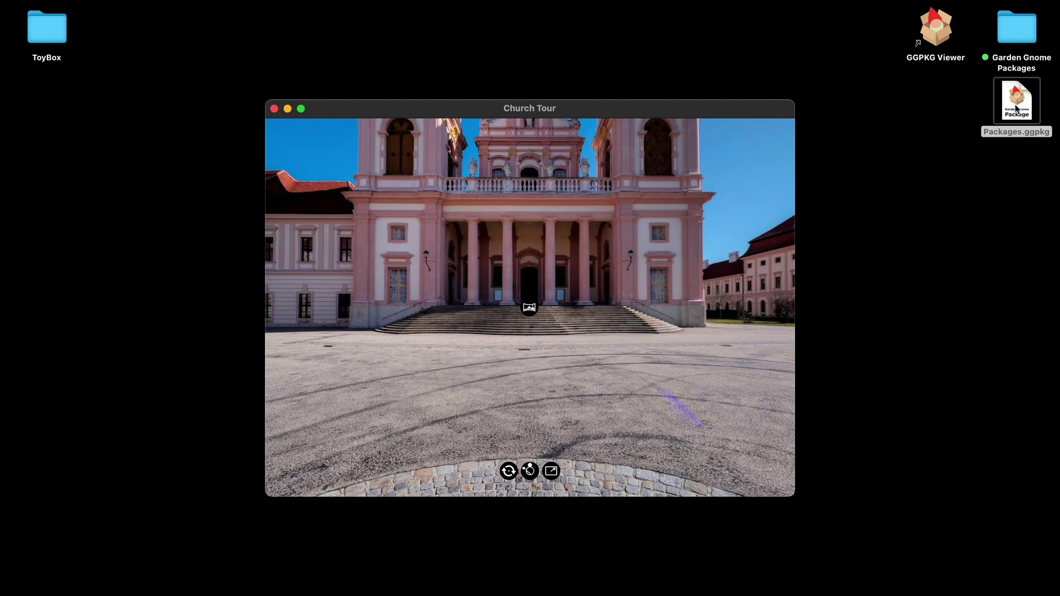
click(275, 108)
double_click(933, 38)
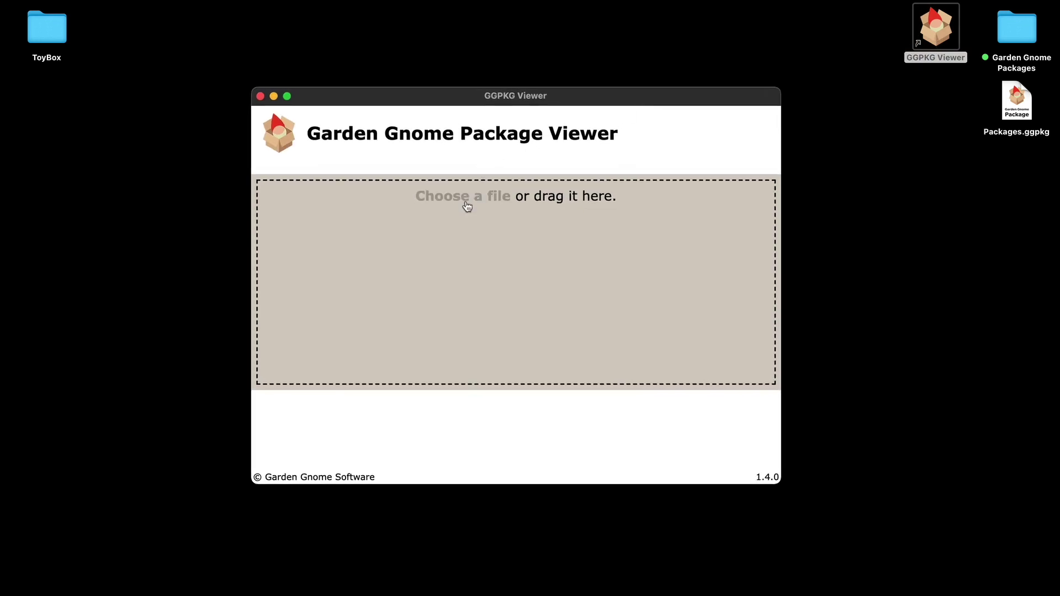
click(467, 202)
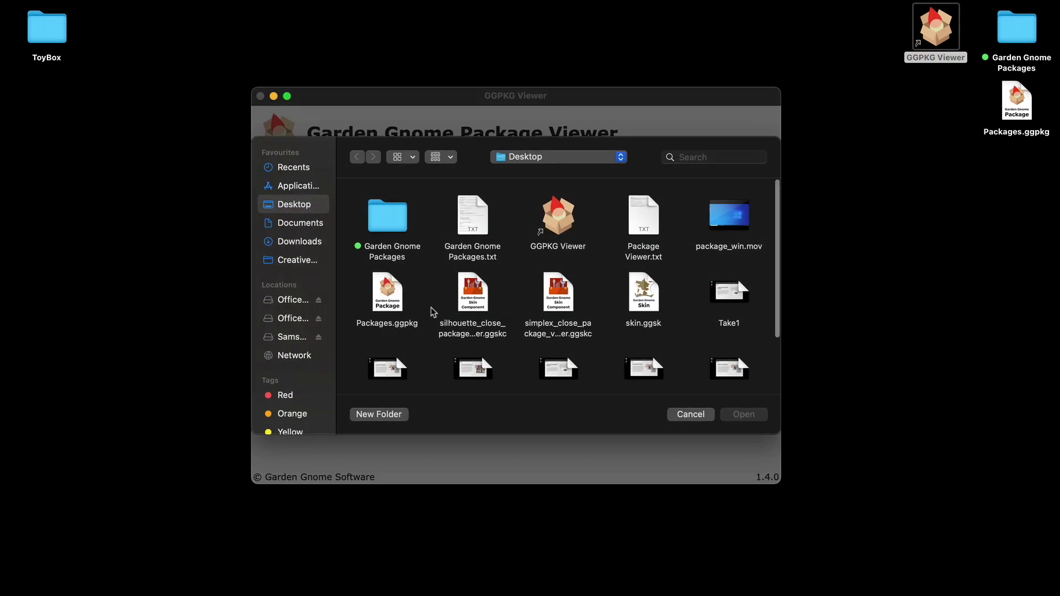
click(390, 301)
click(745, 415)
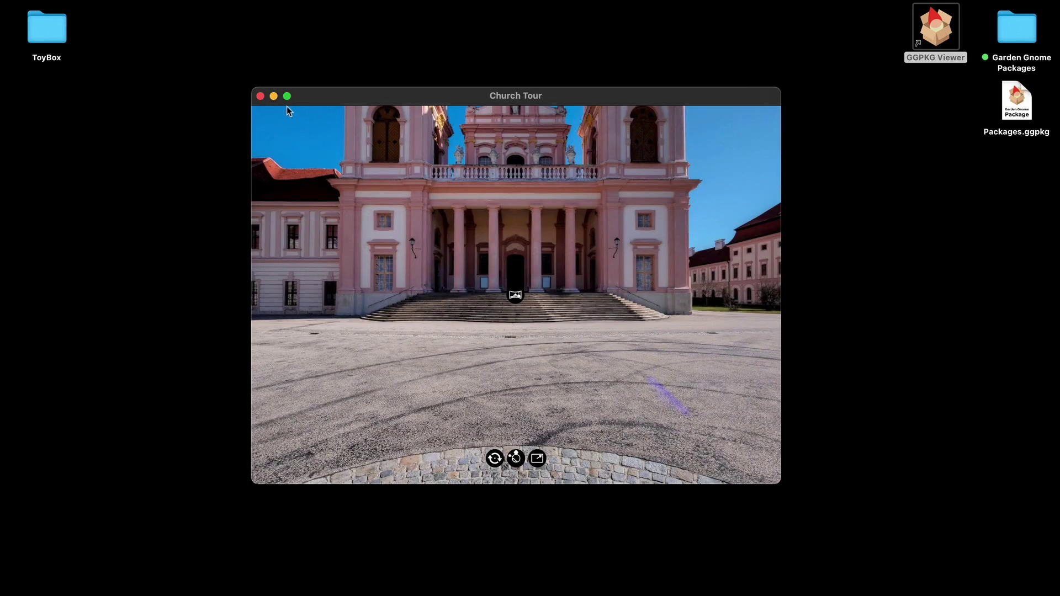
click(260, 96)
Step: Relaunch the Package Viewer, drop Packages.ggpkg from the desktop into its window to view the tour, and close it
double_click(928, 30)
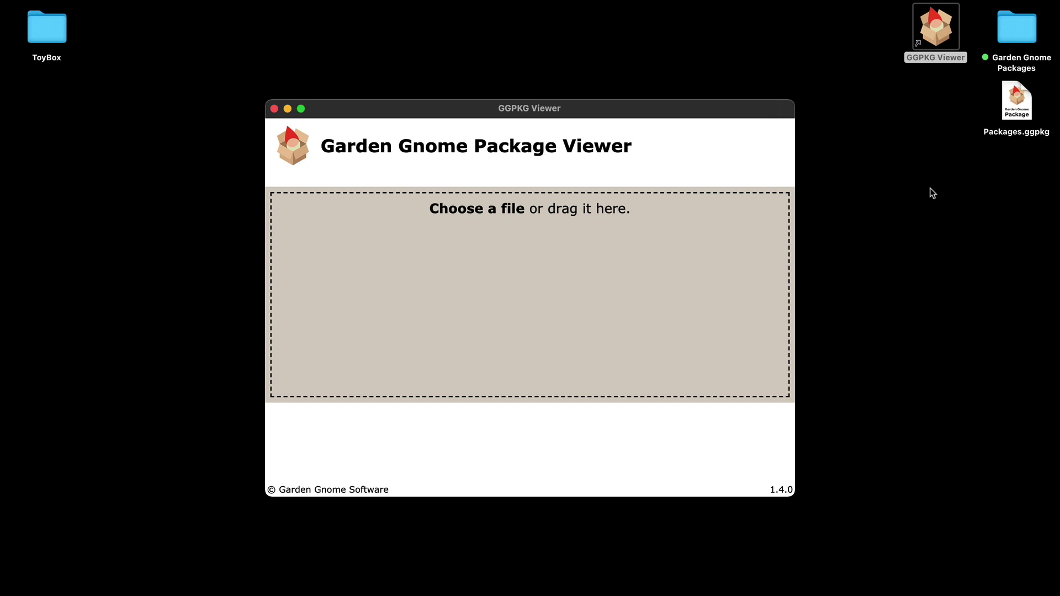
drag(1013, 117, 635, 297)
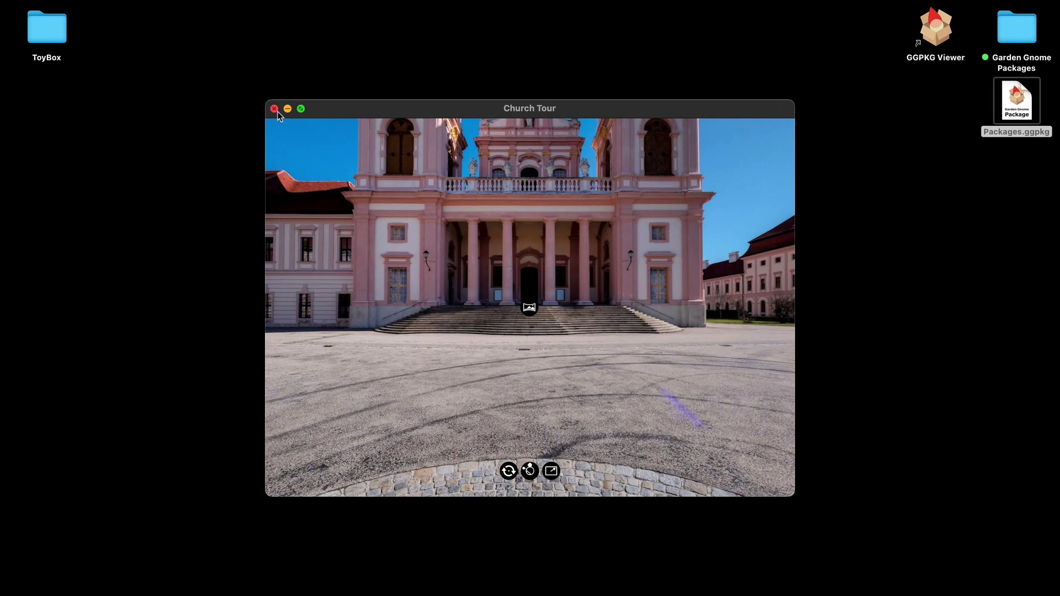
click(274, 109)
Step: Load the output folder from Garden Gnome Packages into the Package Viewer window and close the displayed tour
double_click(929, 38)
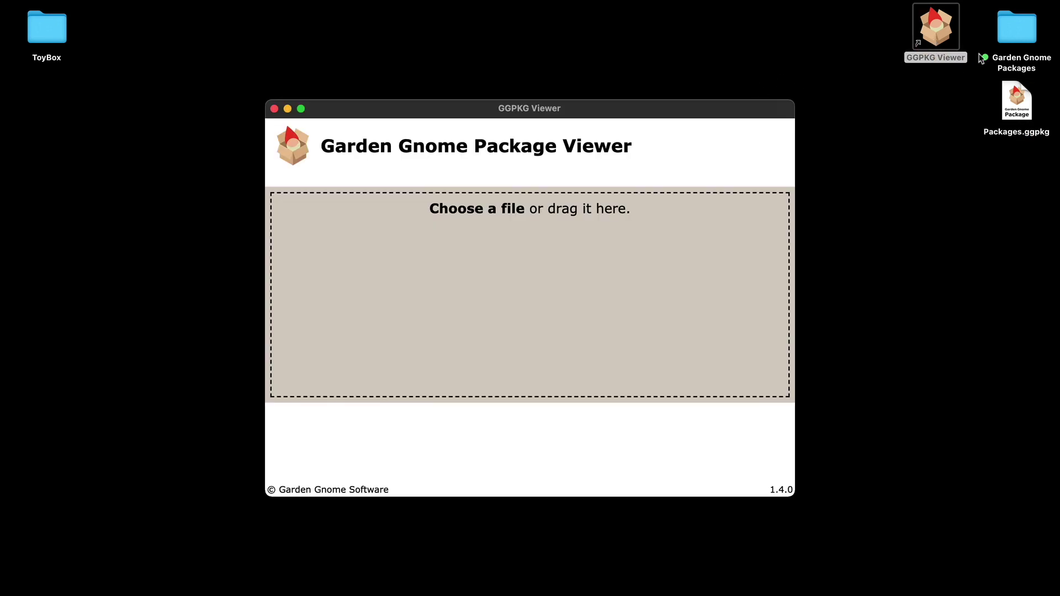
double_click(1015, 37)
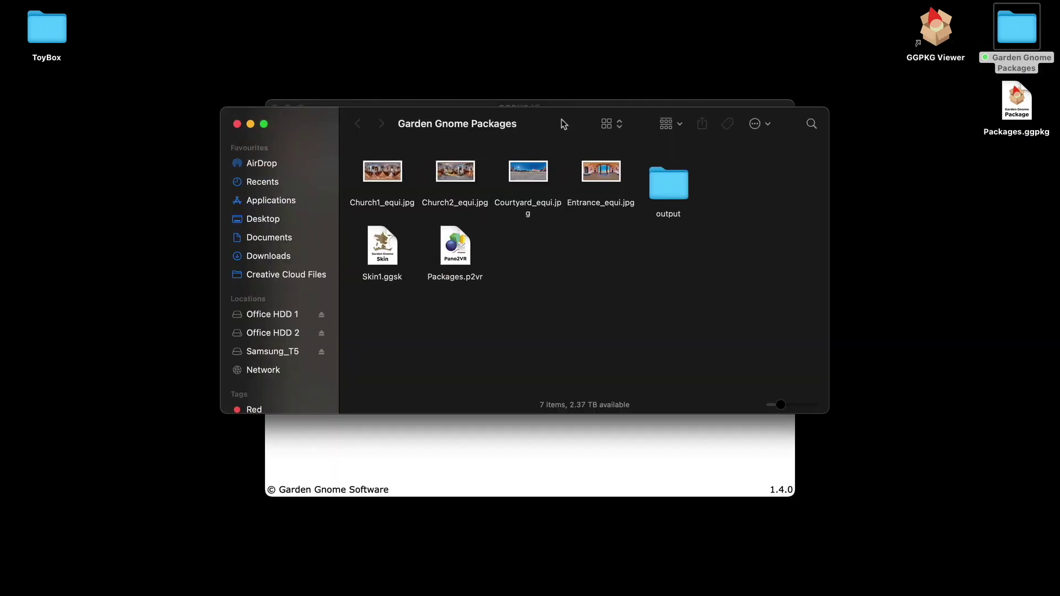
drag(563, 118, 606, 433)
drag(691, 523, 554, 299)
click(279, 433)
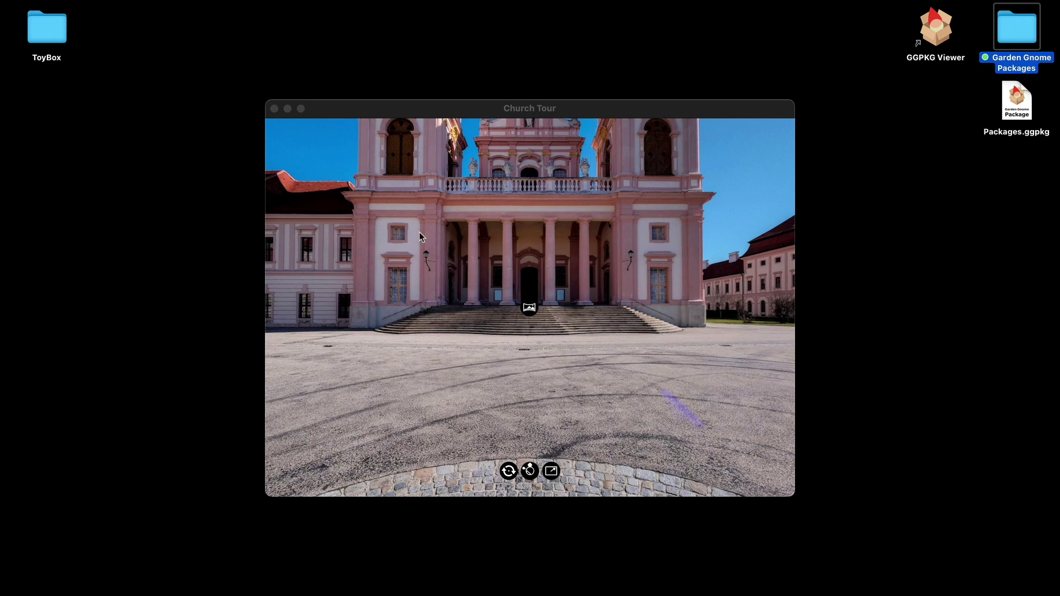
click(274, 108)
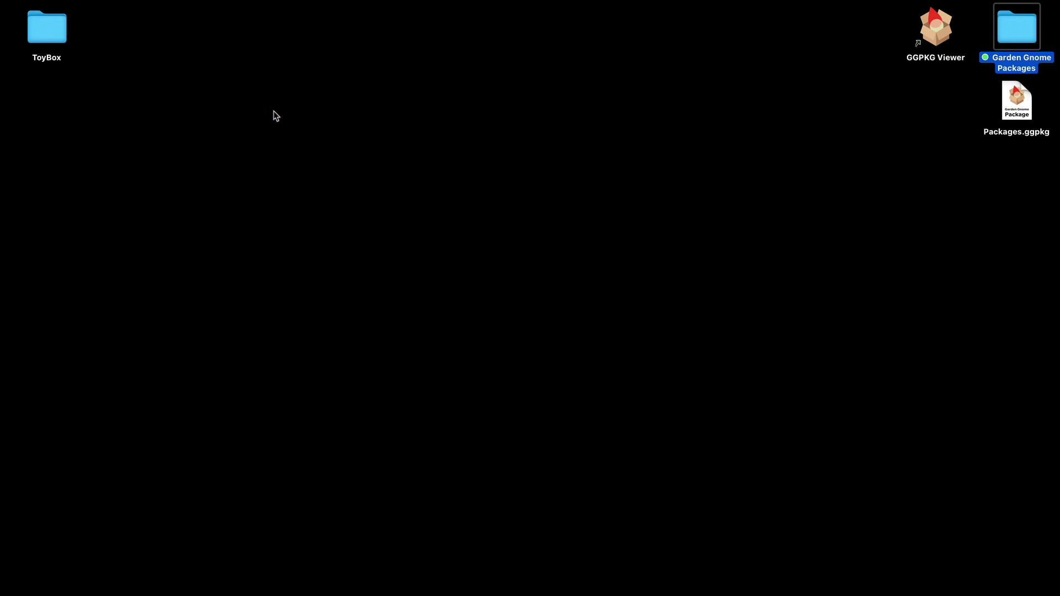
Step: Place the output folder from Garden Gnome Packages on the desktop as tour.ggpkgd and open it in the Package Viewer
double_click(1016, 34)
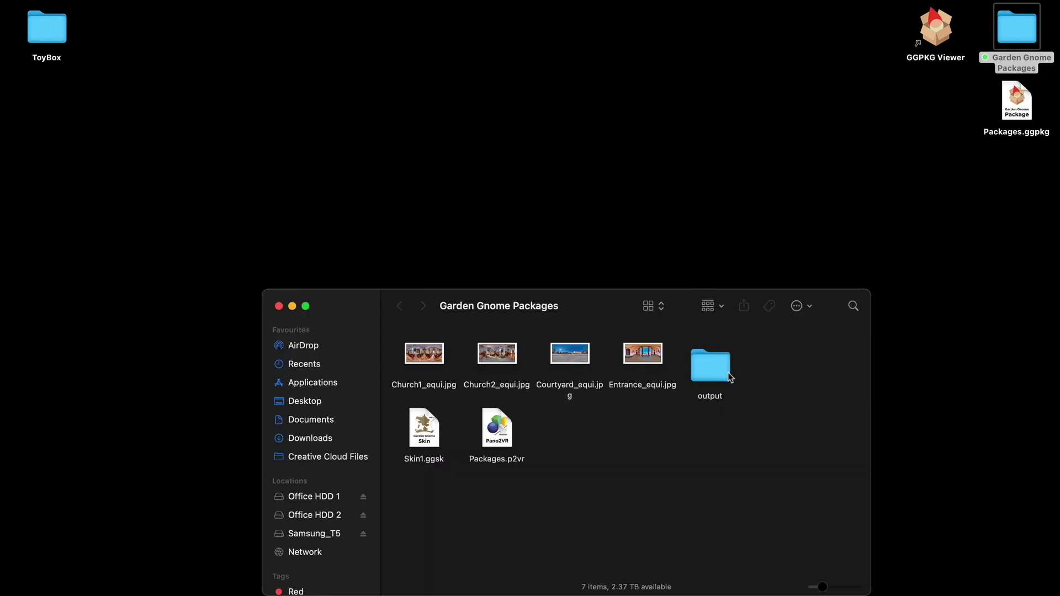
drag(707, 371, 774, 214)
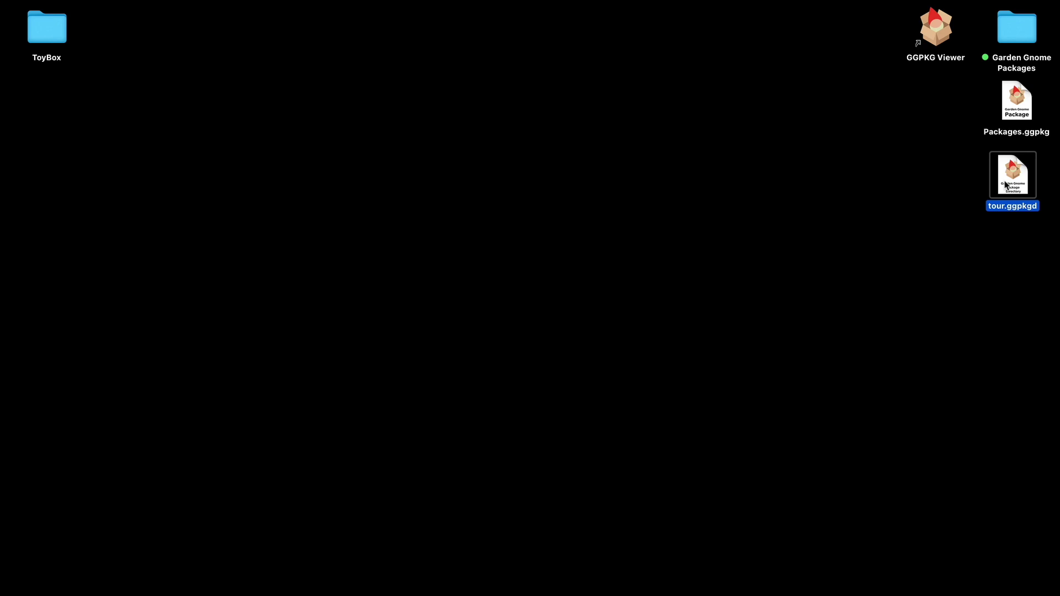
double_click(1006, 184)
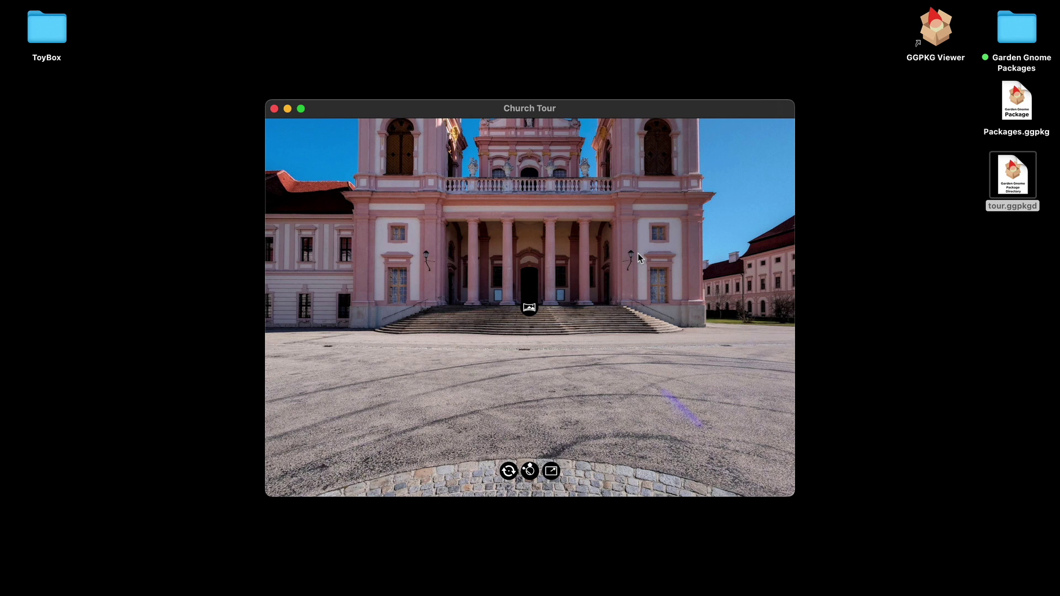
click(274, 110)
Step: Reveal the Package Viewer's start options, enable Open Fullscreen, and close the viewer
double_click(932, 37)
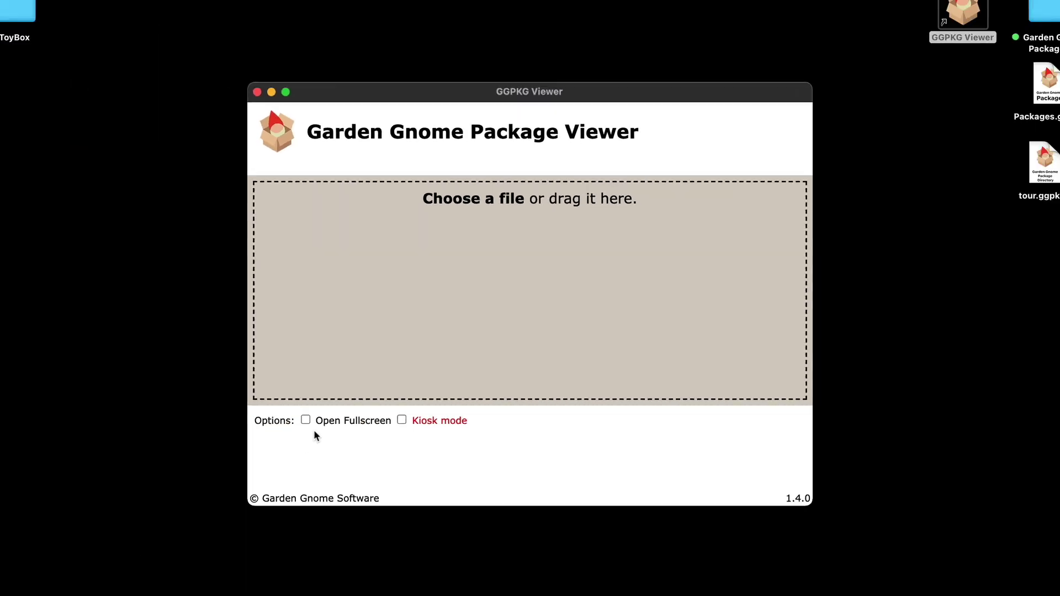
click(109, 471)
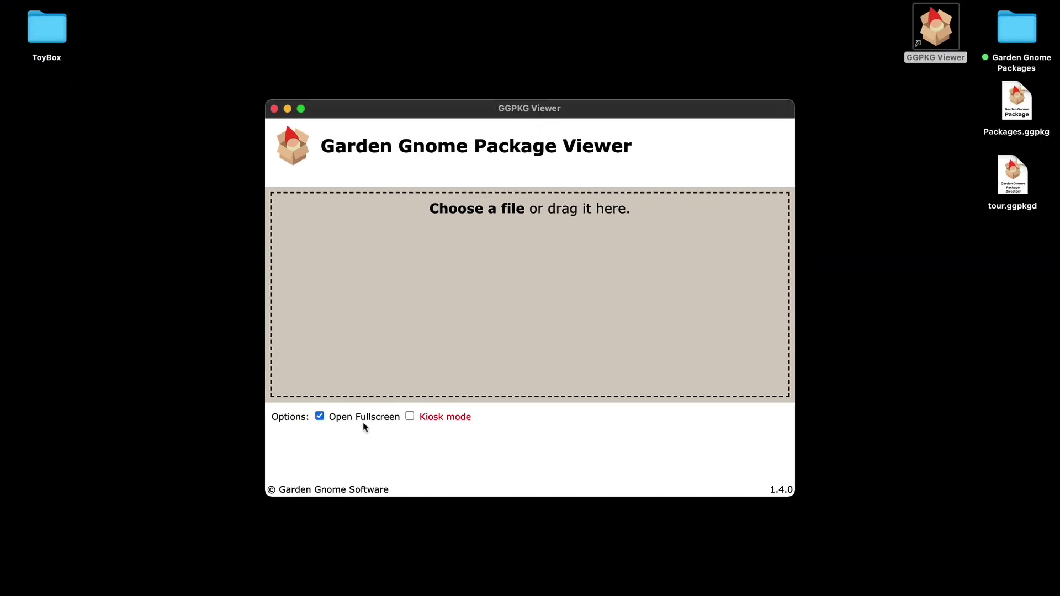
click(274, 109)
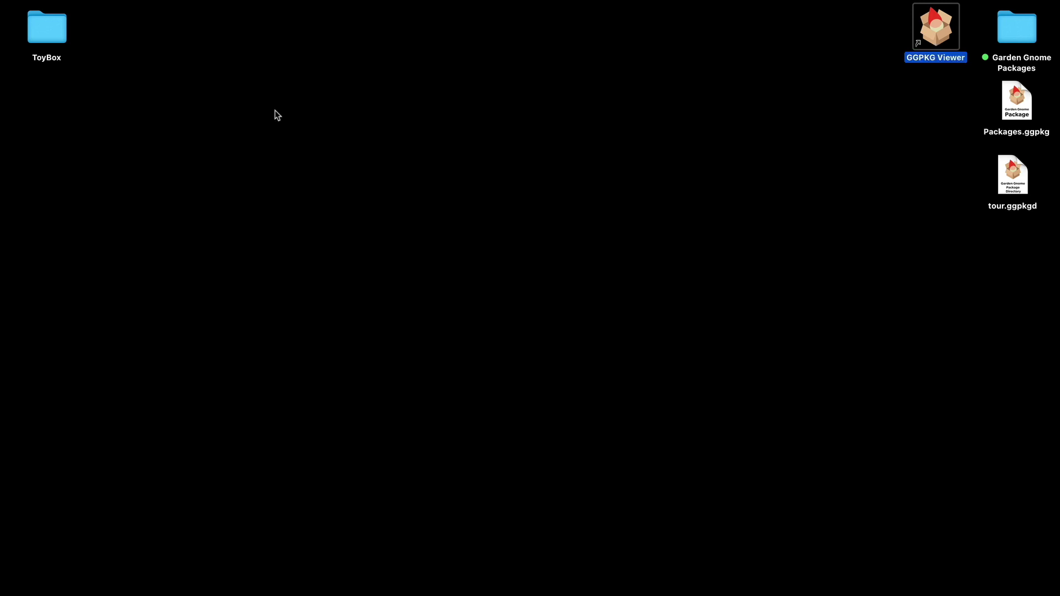
Step: Open Packages.ggpkg from the desktop to view the tour, and close its window
click(622, 158)
double_click(1001, 113)
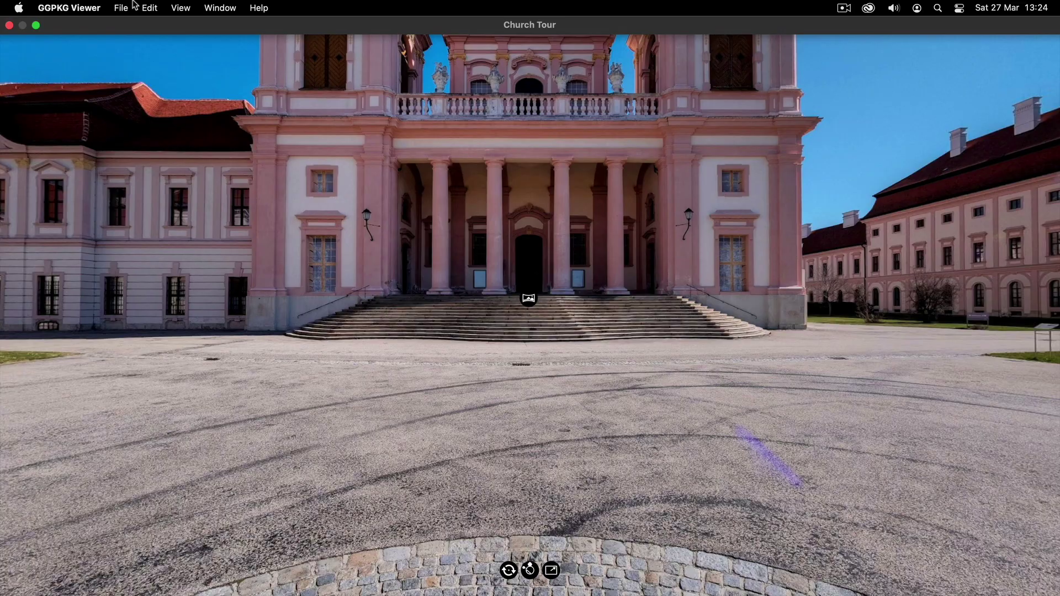
click(9, 25)
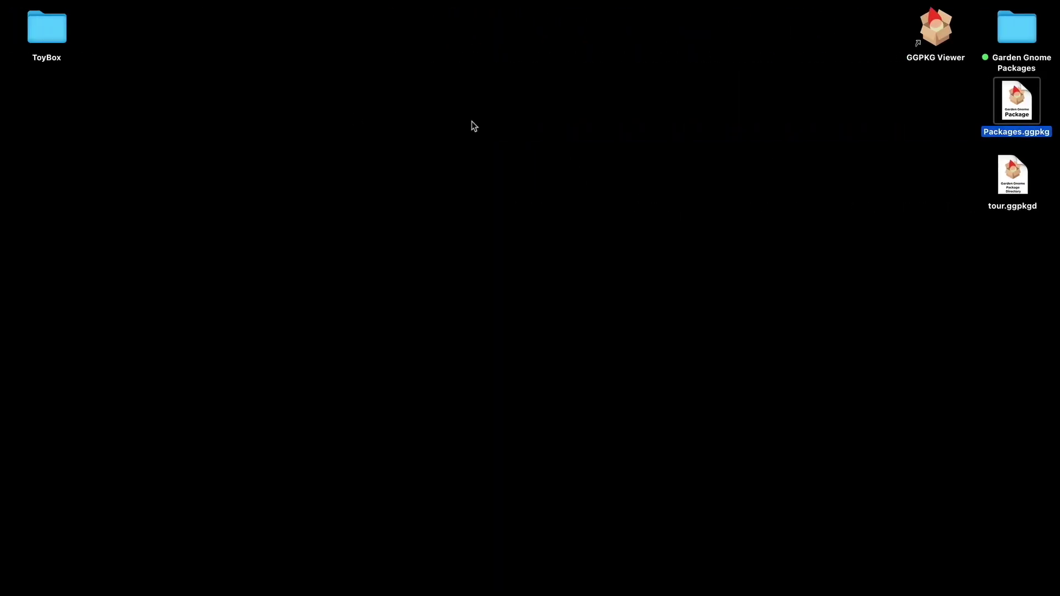
Step: Relaunch the Package Viewer, disable Open Fullscreen, enable Kiosk mode, and close the viewer
double_click(936, 33)
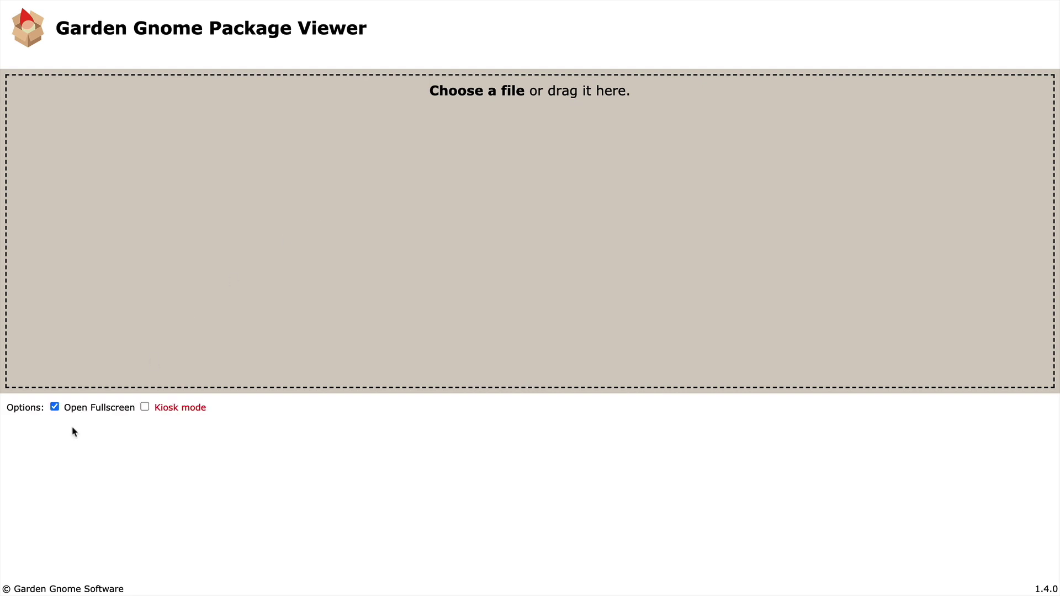
click(55, 407)
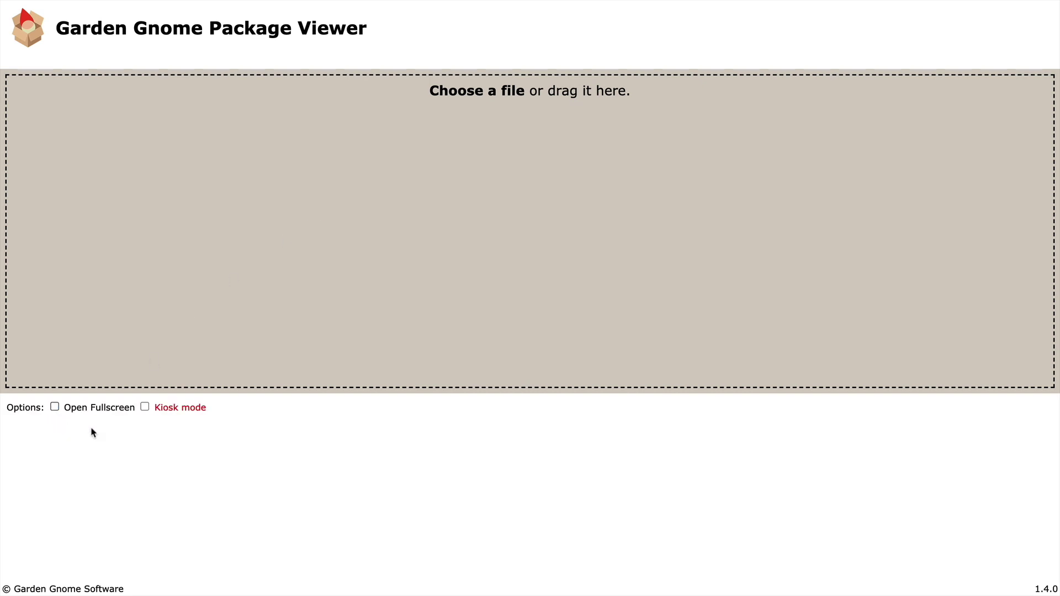
click(145, 407)
click(15, 24)
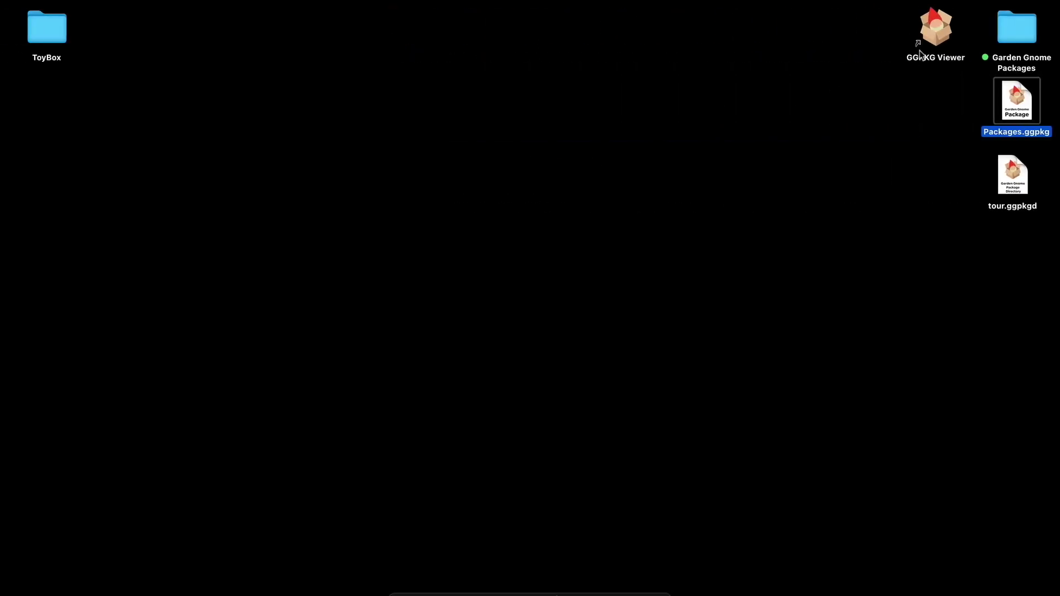
Step: Relaunch the Package Viewer, turn off Kiosk mode in the start options, and quit the viewer
double_click(940, 36)
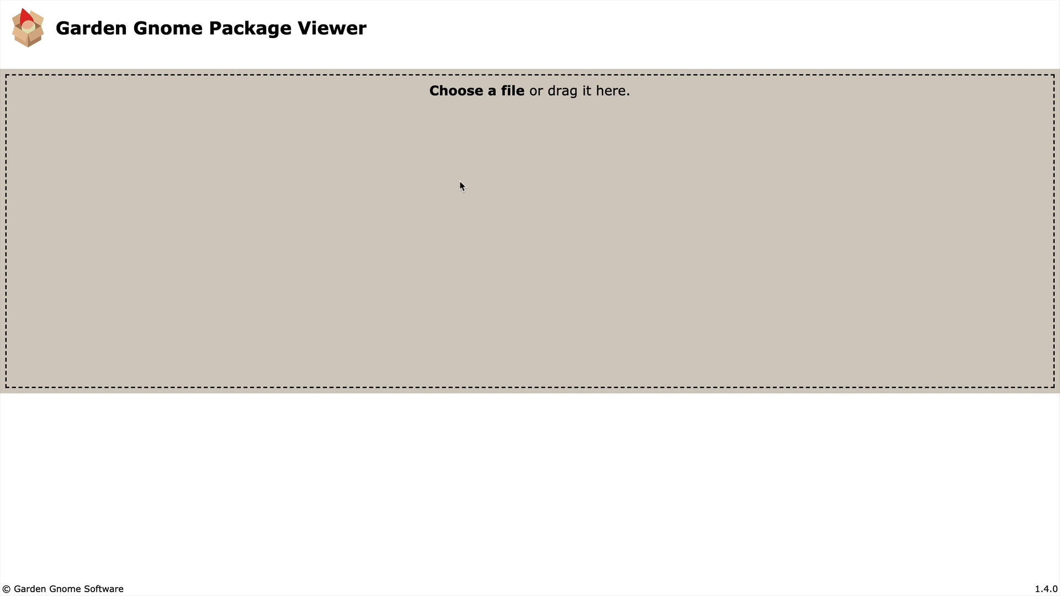
click(145, 407)
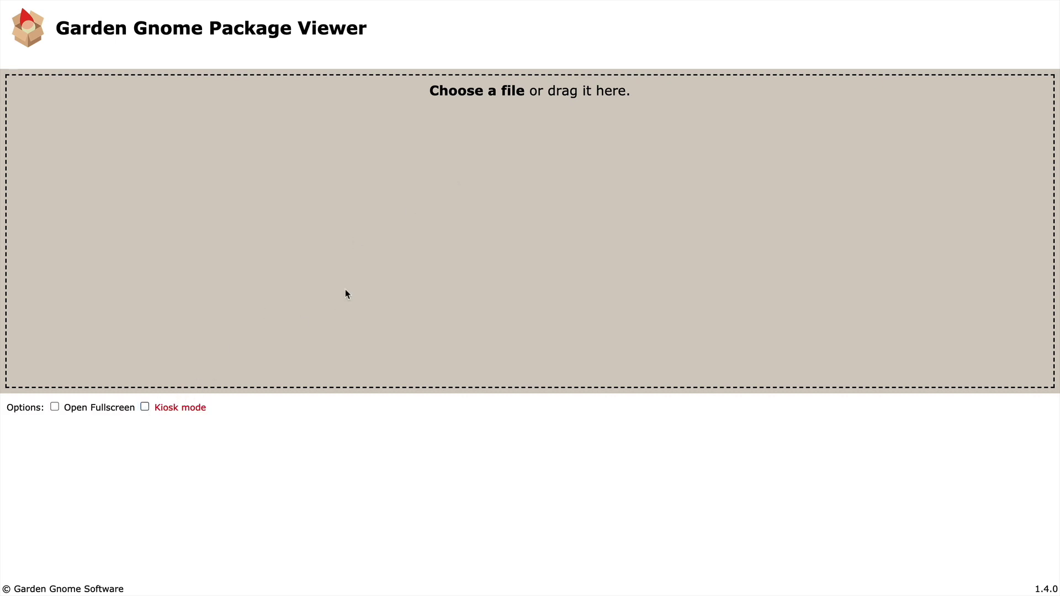
key(super+q)
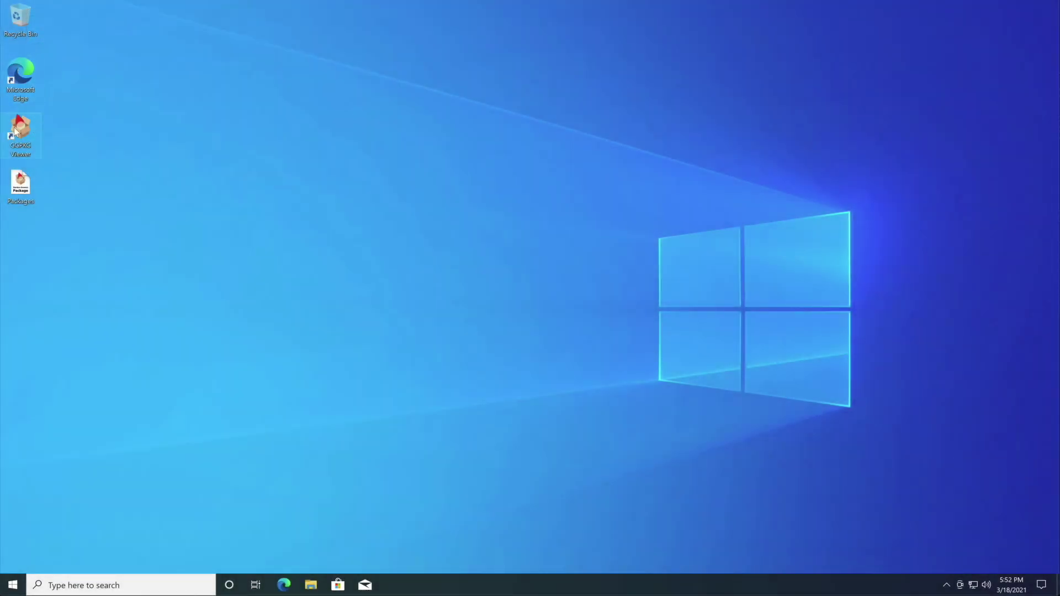
Step: Launch the Package Viewer on the Windows desktop, enable Kiosk mode, and close the viewer
double_click(17, 130)
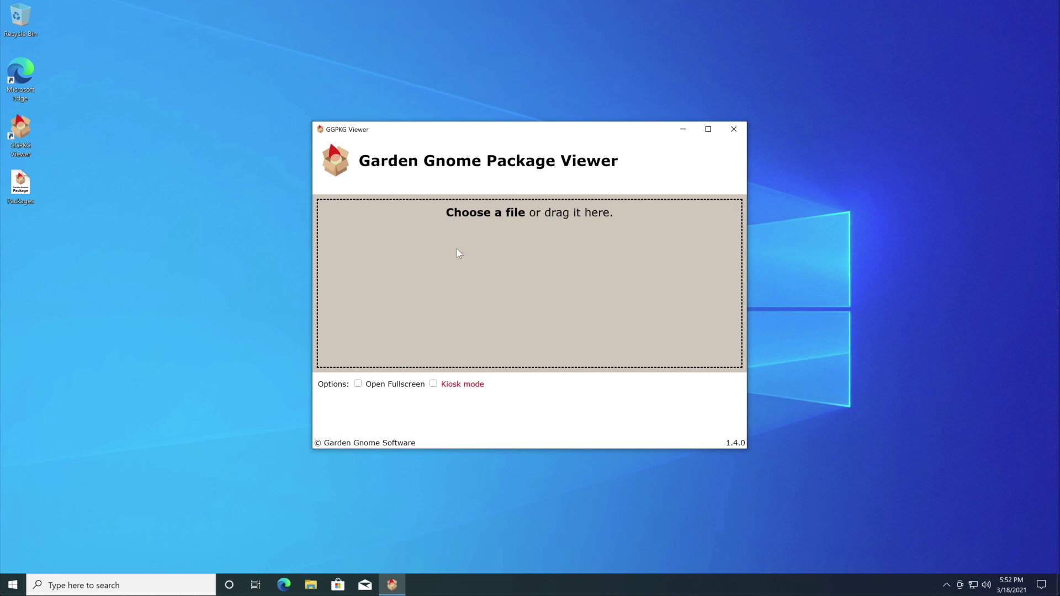
click(434, 384)
click(733, 130)
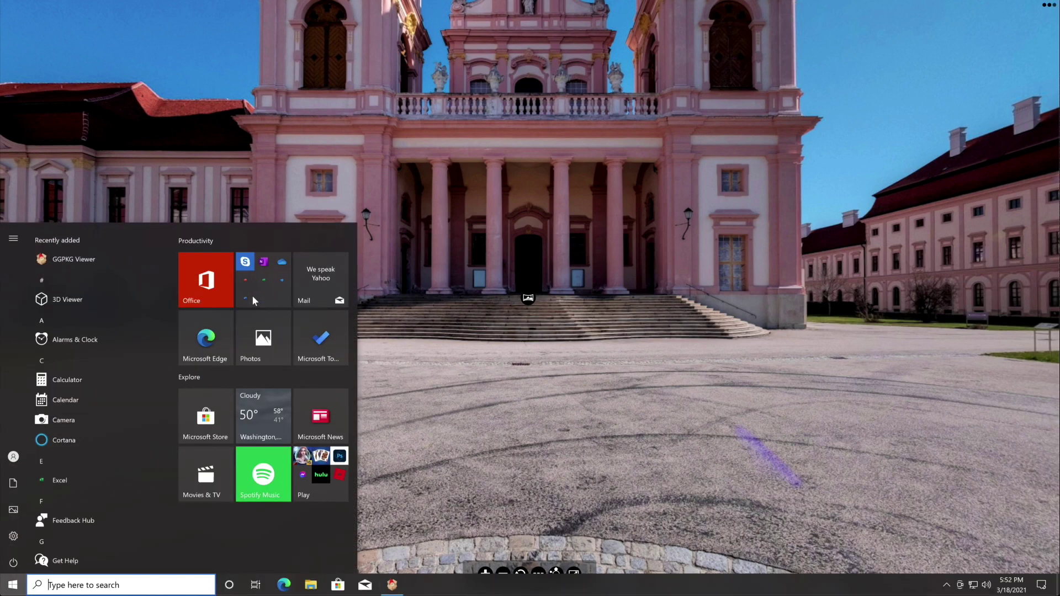
Step: Close the full-screen tour window and the full-screen Package Viewer start window on Windows, returning to the empty desktop
right_click(394, 585)
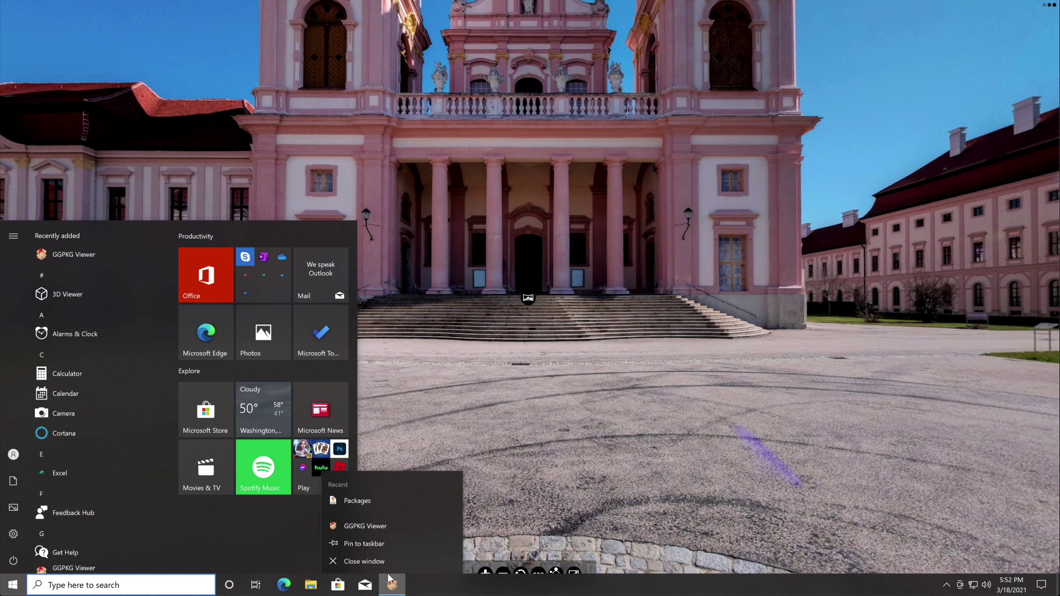
click(380, 561)
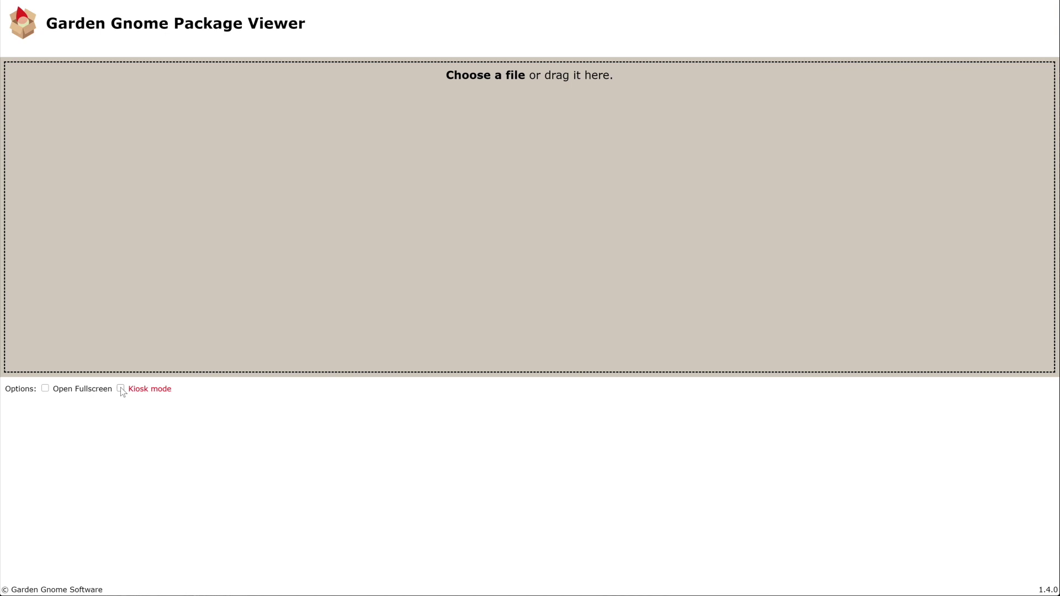
key(super)
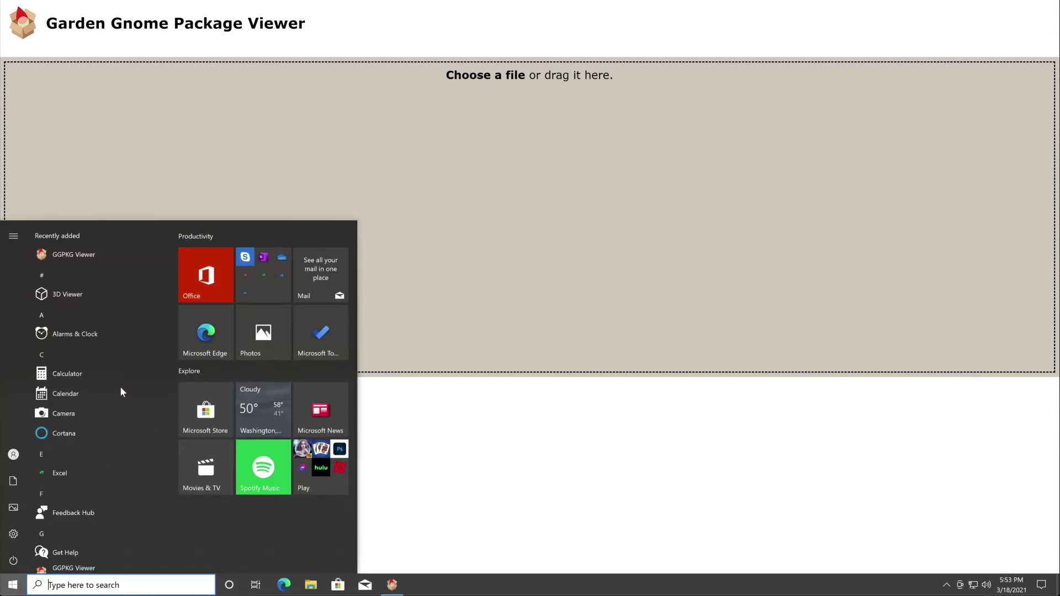
right_click(392, 584)
click(378, 562)
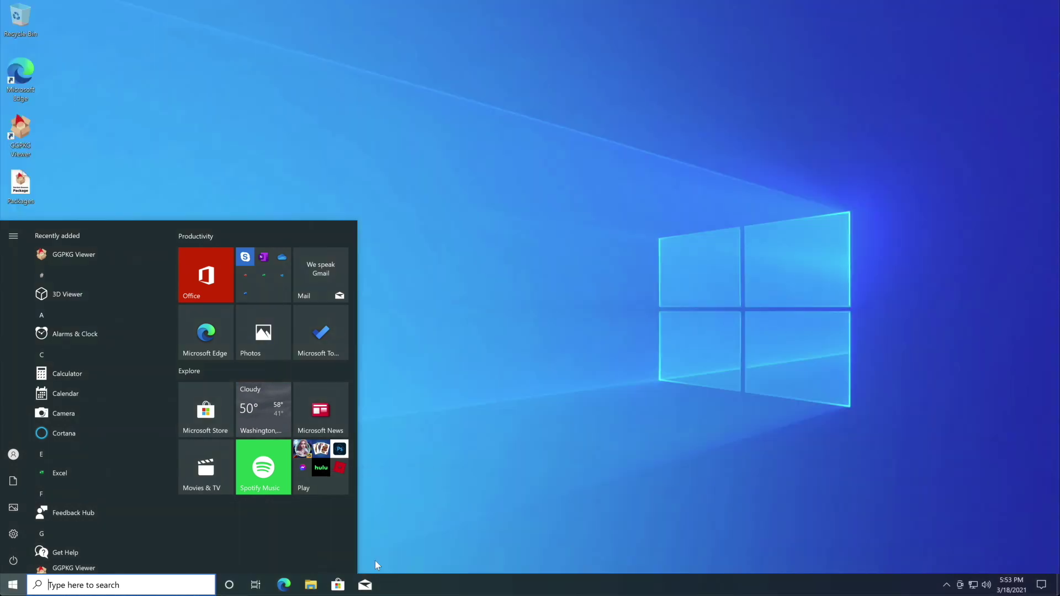
click(446, 502)
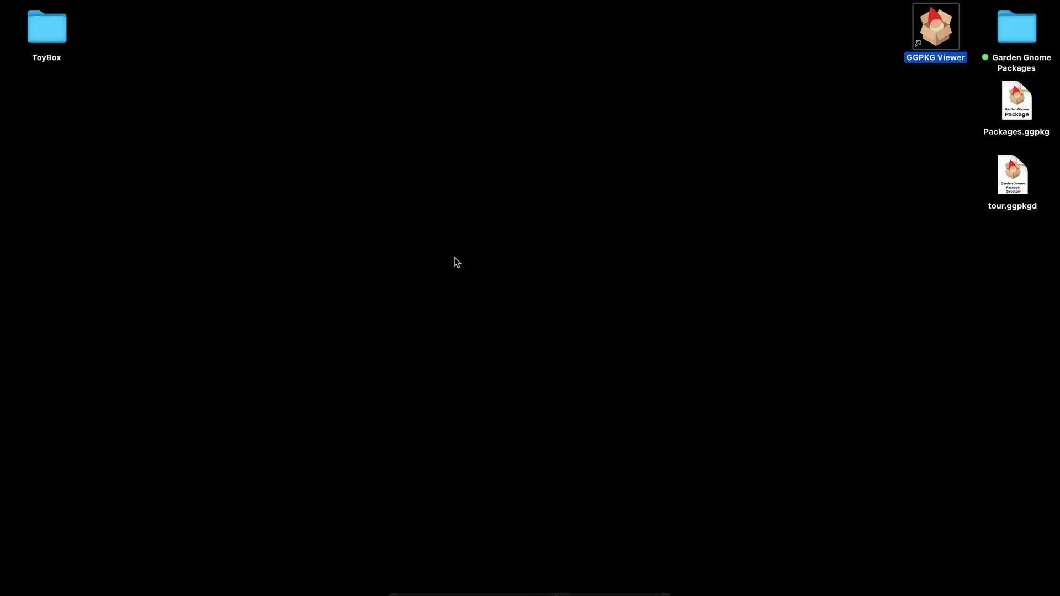
Step: Open the Garden Gnome Packages folder from the Mac desktop and move its window higher up
double_click(1015, 31)
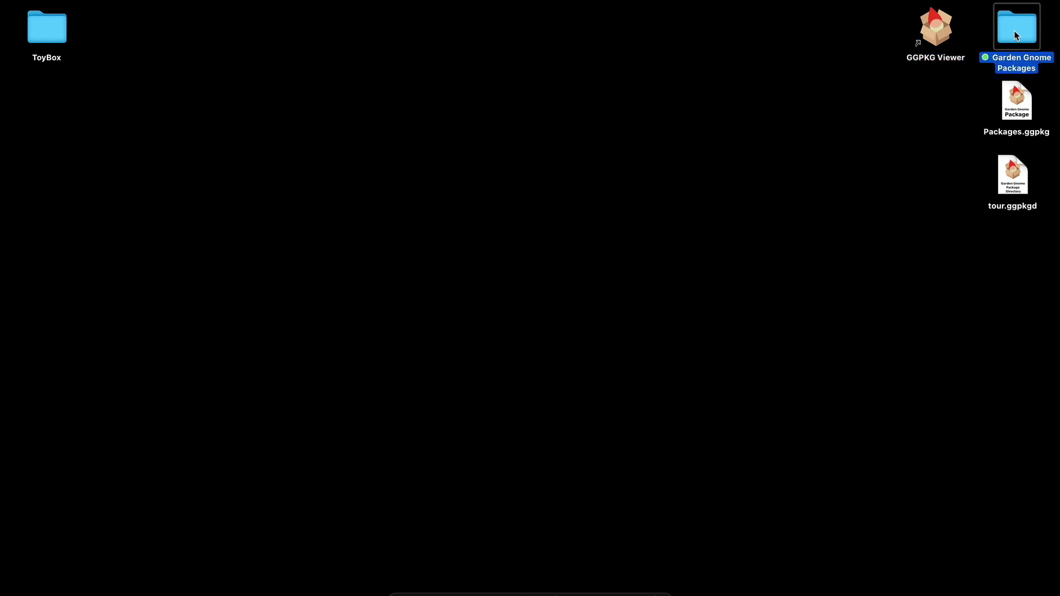
drag(614, 303, 591, 132)
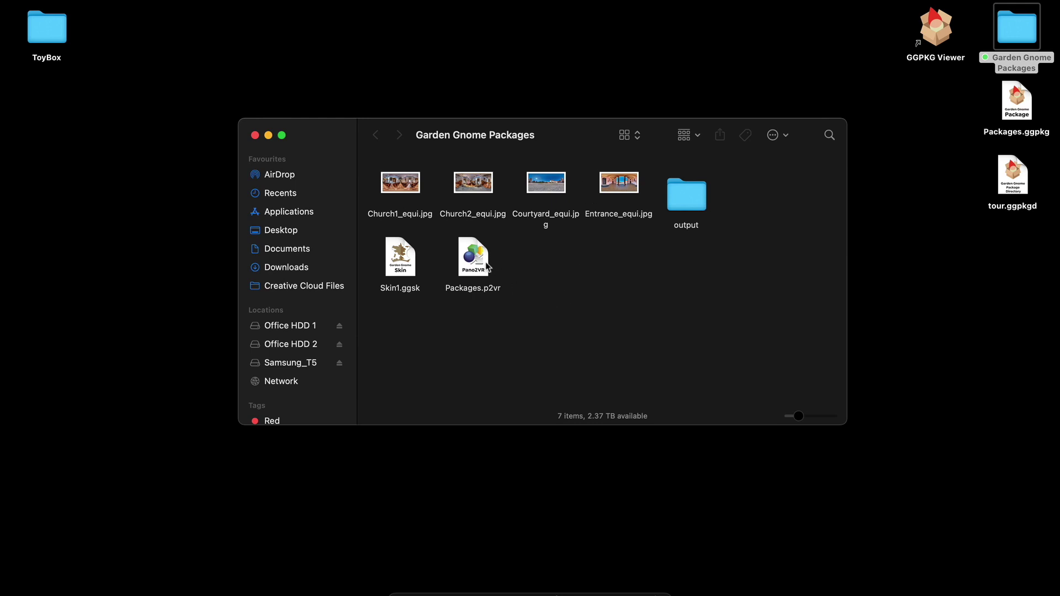
Step: Switch to Safari, open the Garden Gnome Forum, and go to the Components forum under Pano2VR/Object2VR Skins
mouse_move(538, 594)
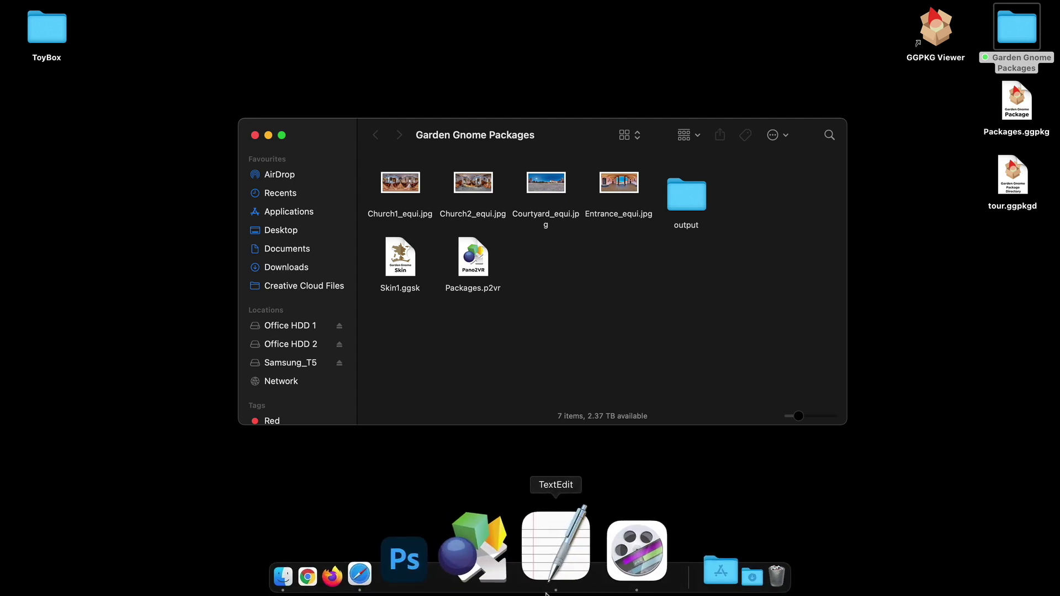
click(489, 200)
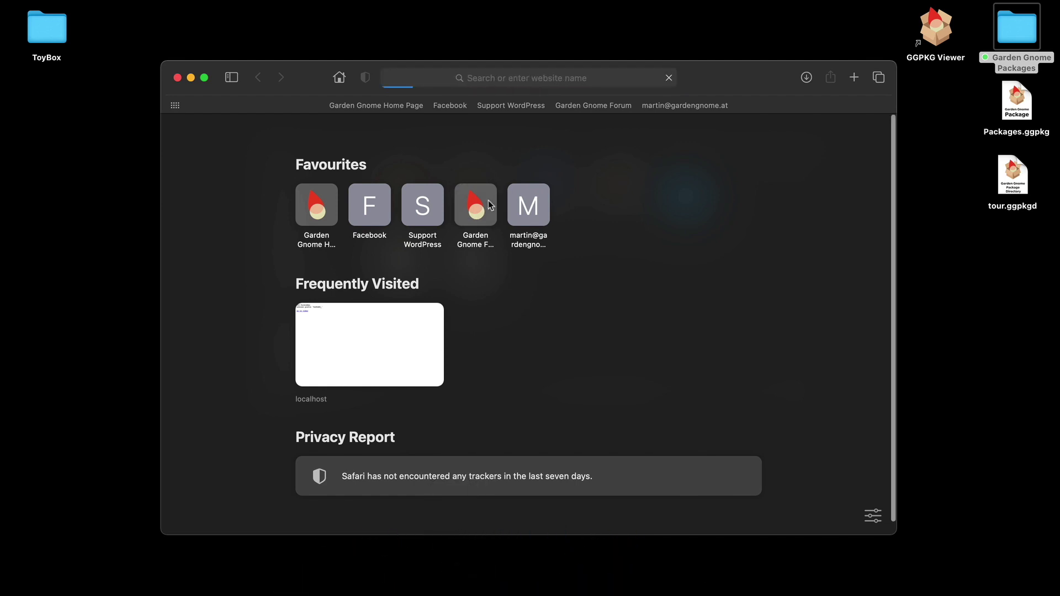
scroll(489, 208, down, 5)
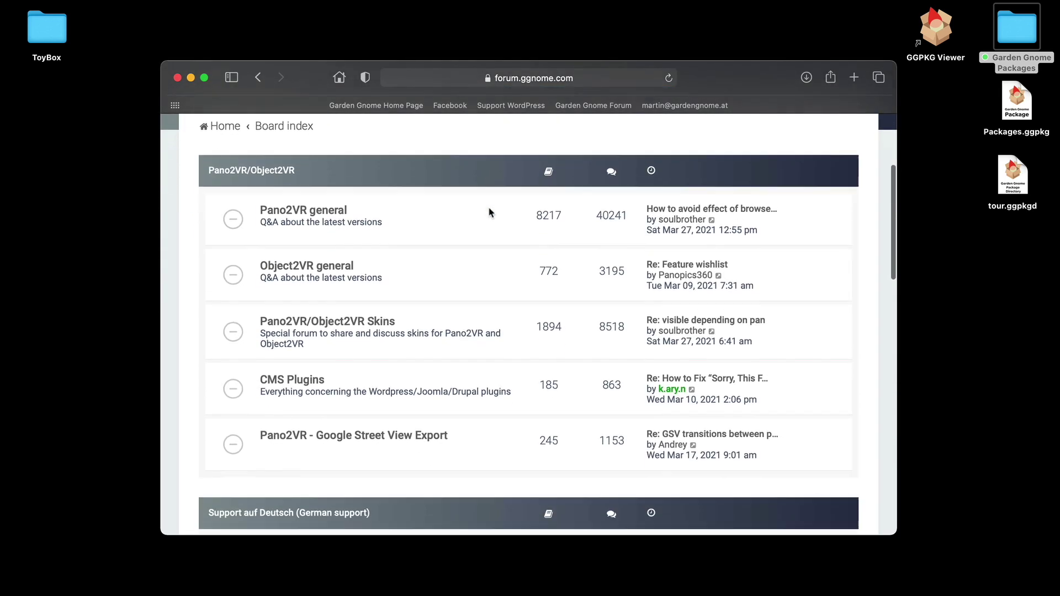
click(384, 308)
scroll(513, 293, down, 3)
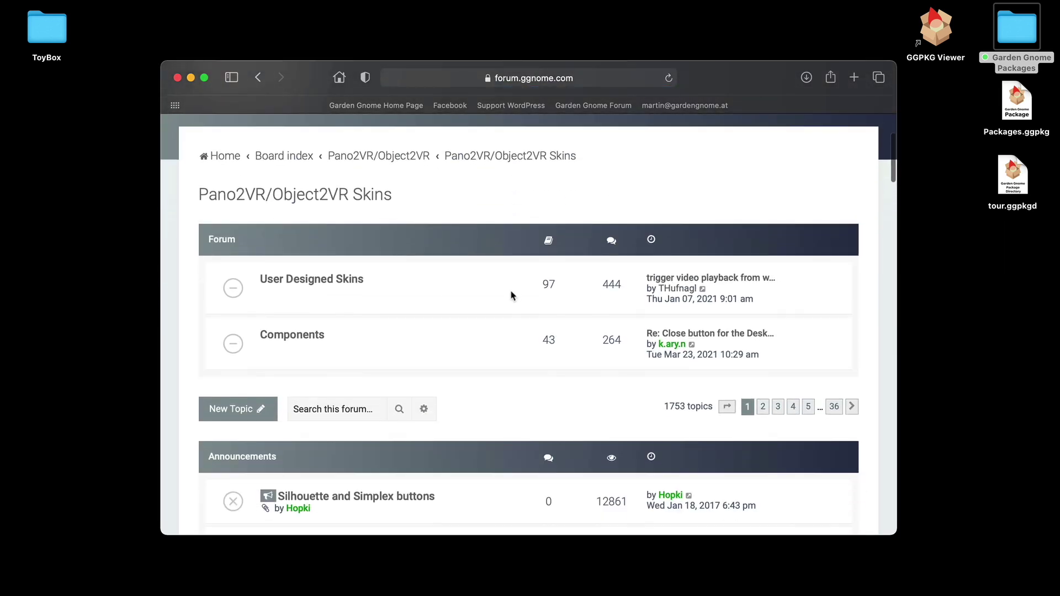
click(320, 336)
scroll(490, 304, down, 6)
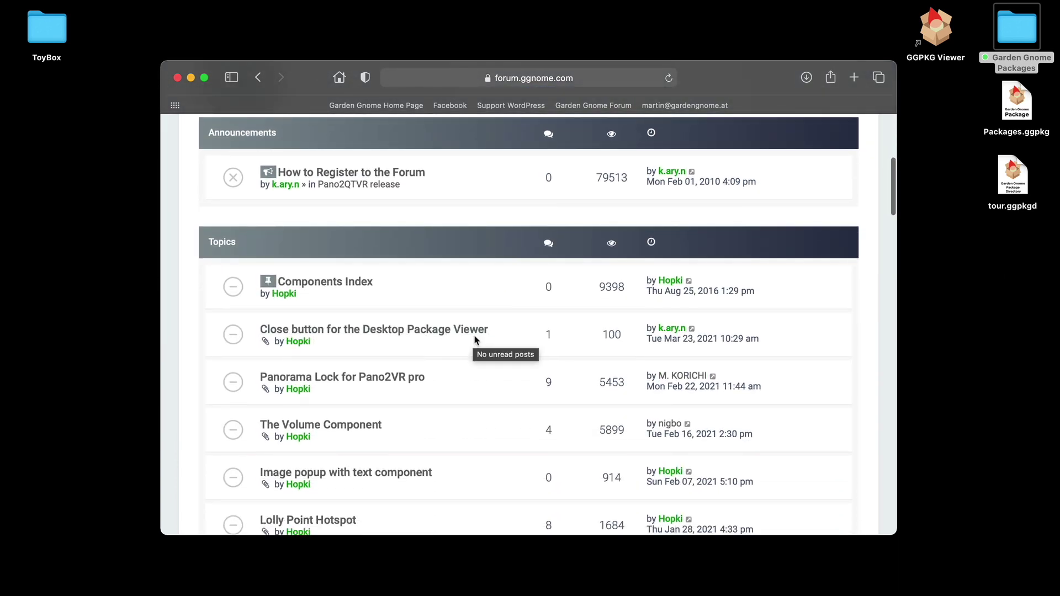
Step: Open the Components Index topic, locate the Close button for the DeskTop Package Viewer entry, and close the browser window
scroll(480, 298, up, 2)
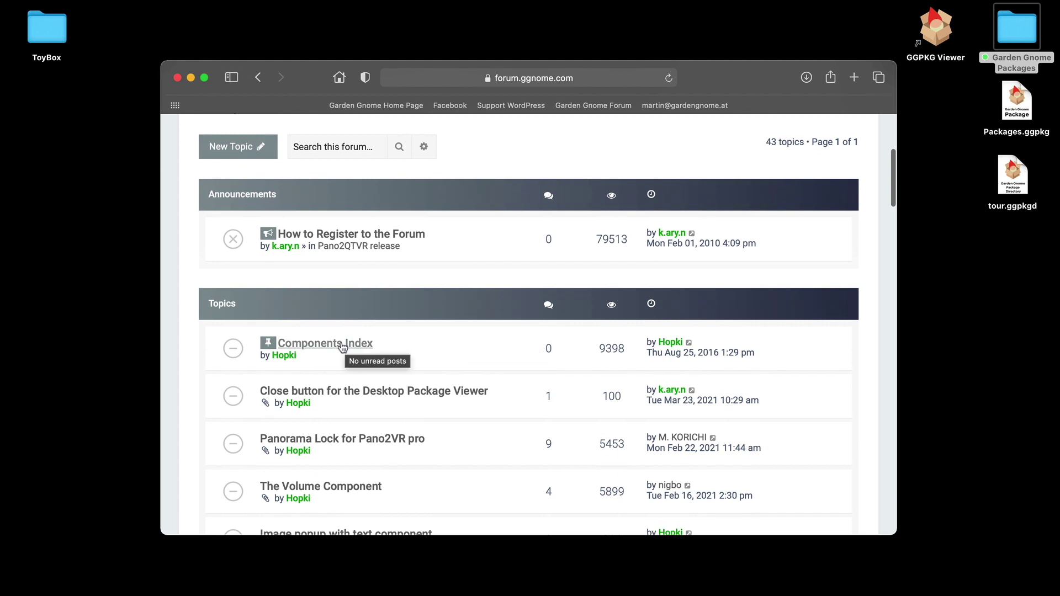
click(353, 343)
scroll(478, 350, down, 10)
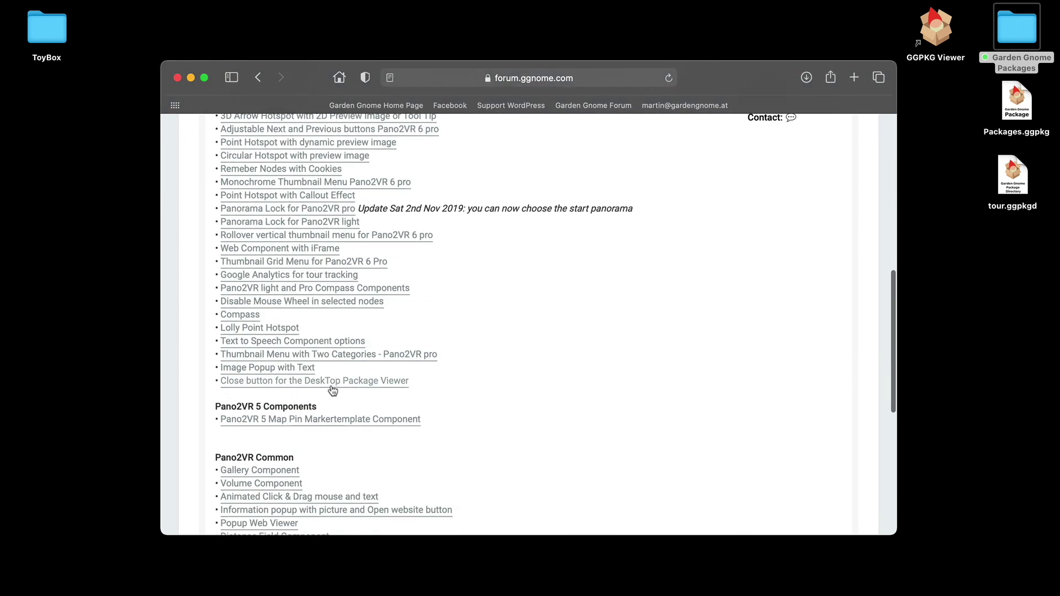
click(177, 77)
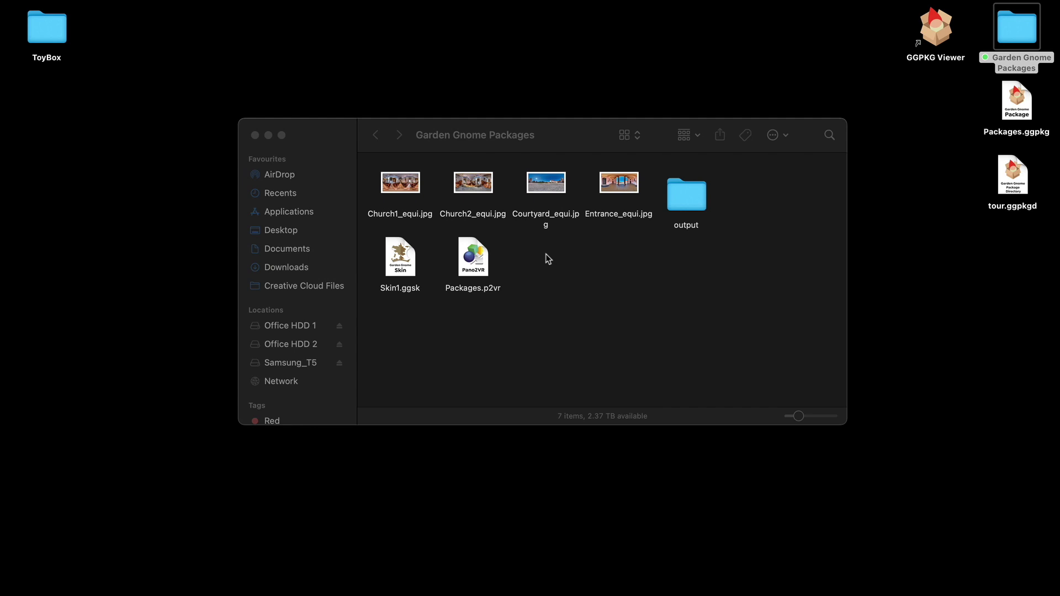
Step: Open Packages.p2vr in Pano2VR, edit its Skin1.ggsk skin, and bring up the Components Toolbox
double_click(475, 260)
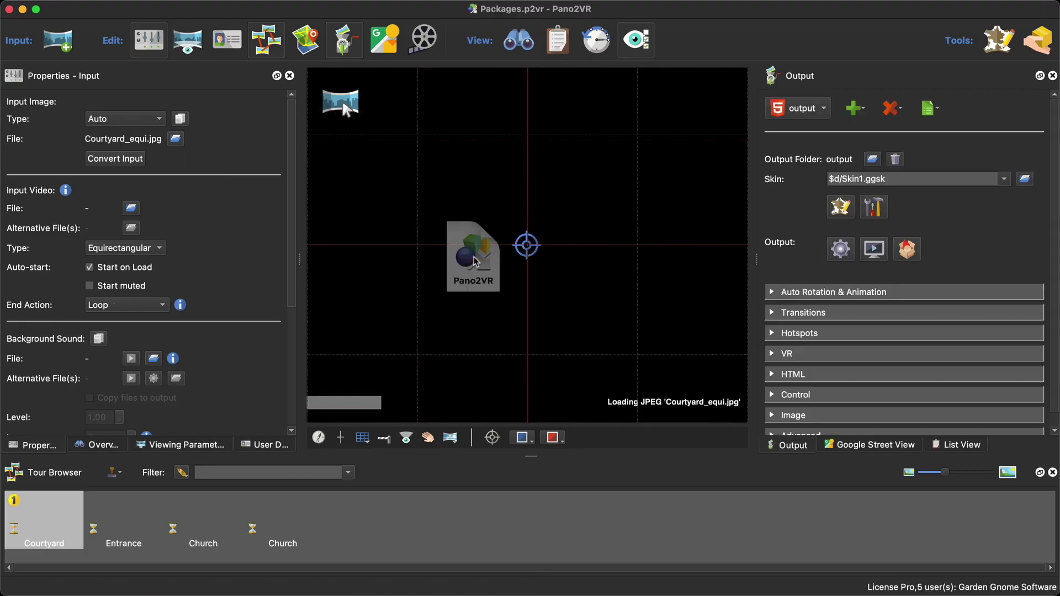
click(841, 208)
click(988, 71)
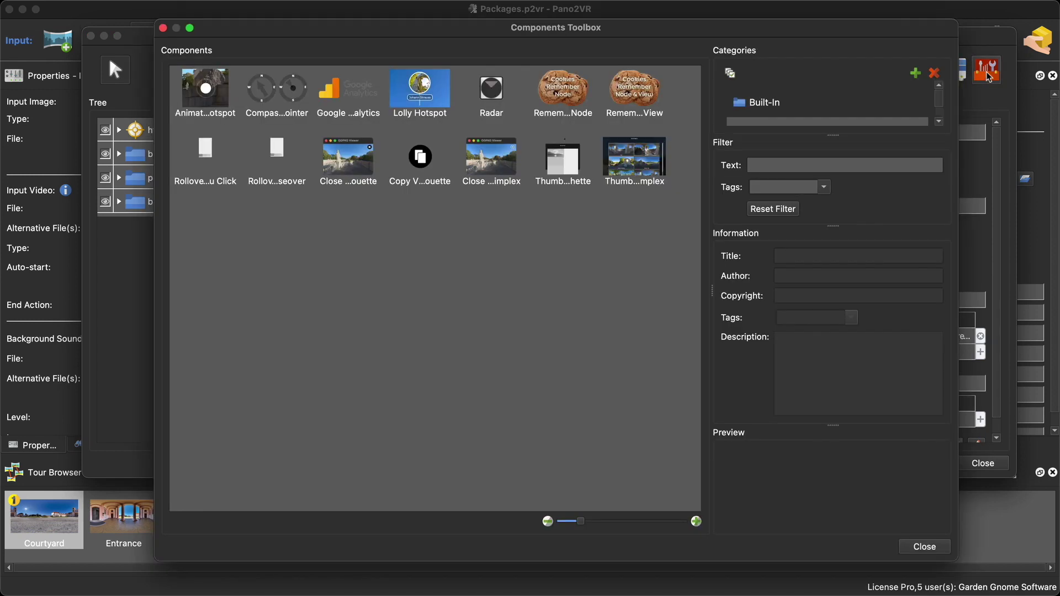
Step: Add the Close Package Viewer Silhouette component from the User-Defined category to the skin and save the skin changes
click(771, 111)
scroll(695, 166, down, 5)
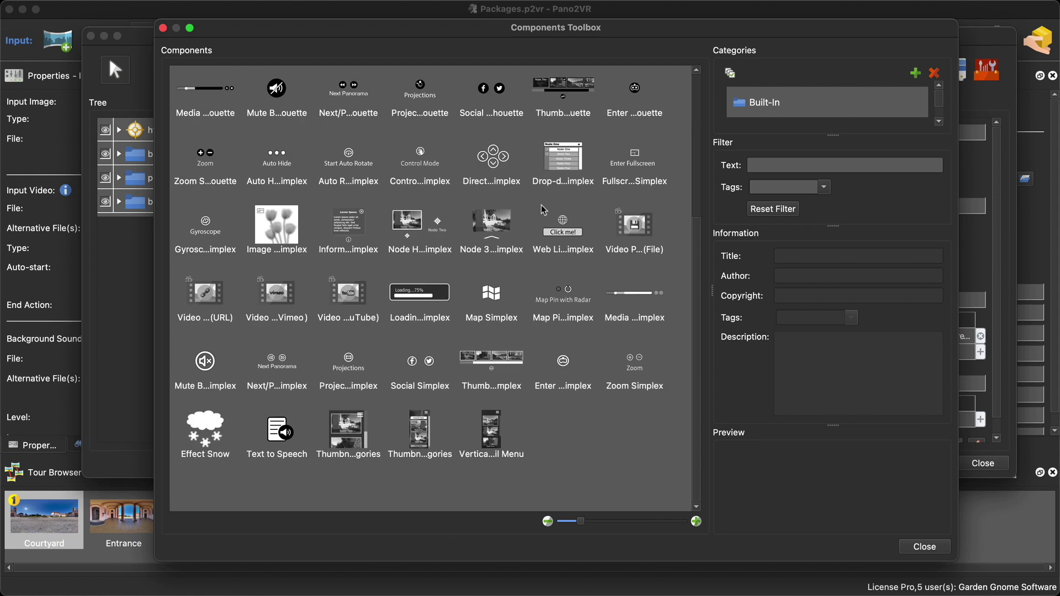
scroll(694, 166, up, 5)
scroll(773, 105, down, 1)
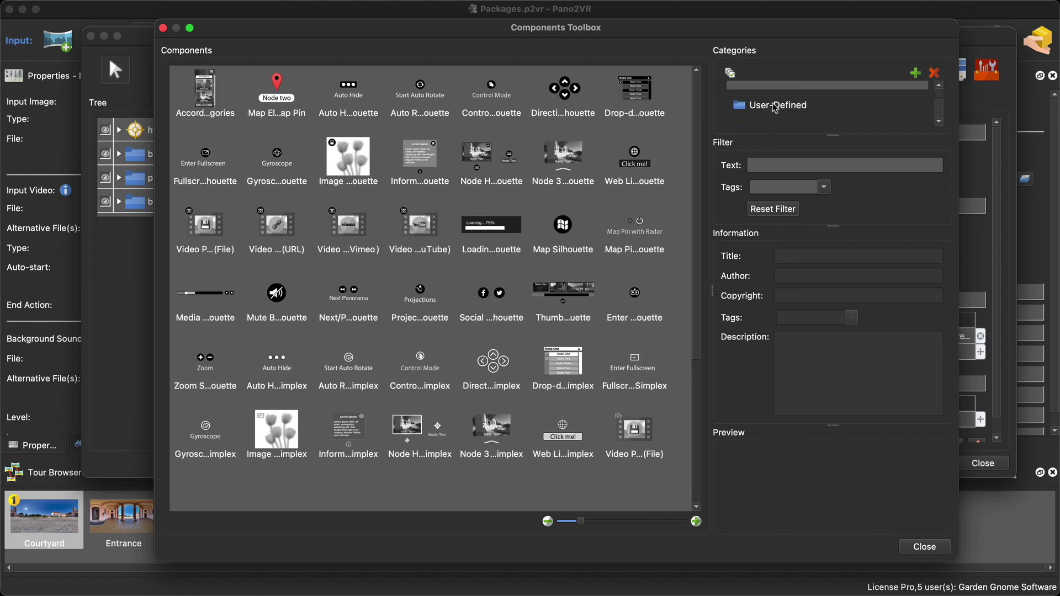
click(776, 106)
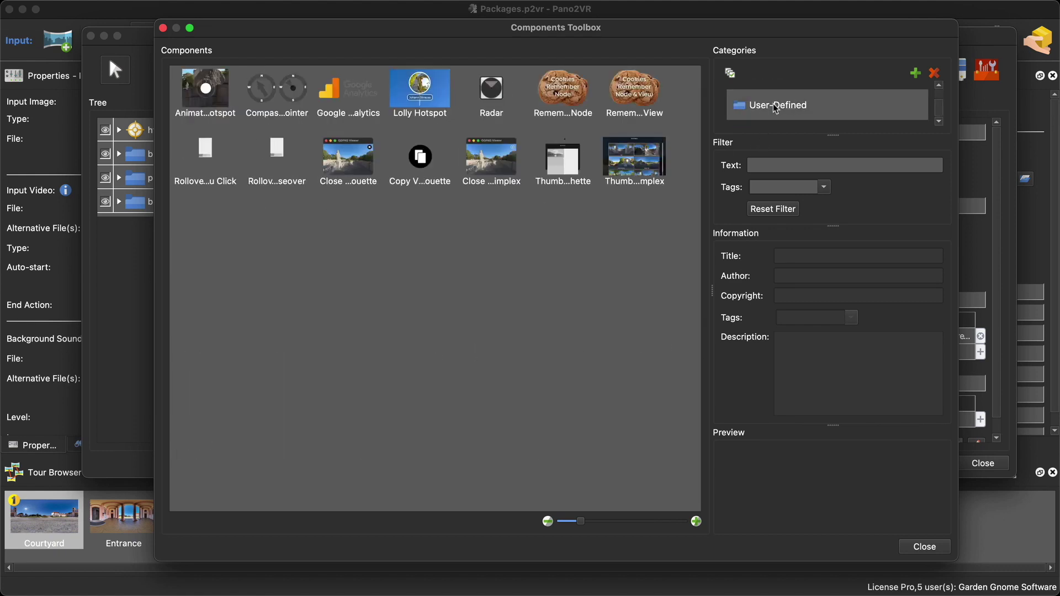
double_click(354, 171)
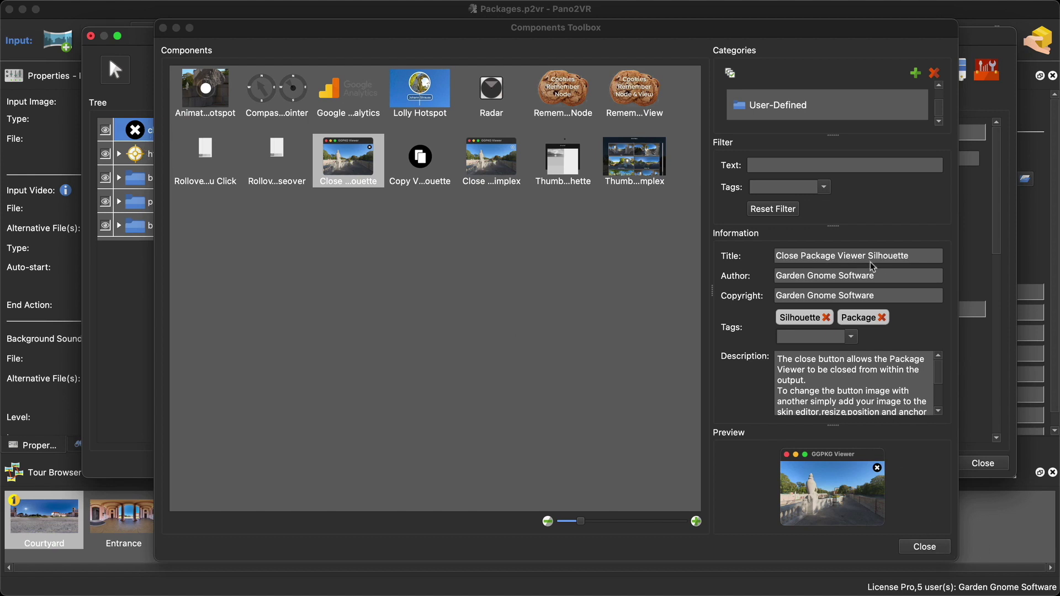
click(925, 547)
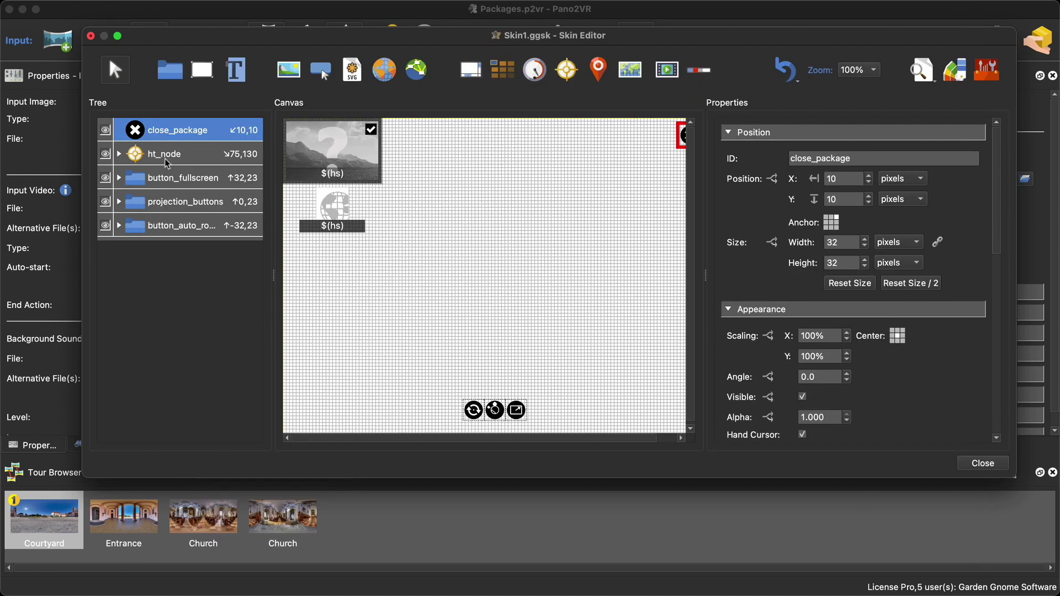
click(982, 463)
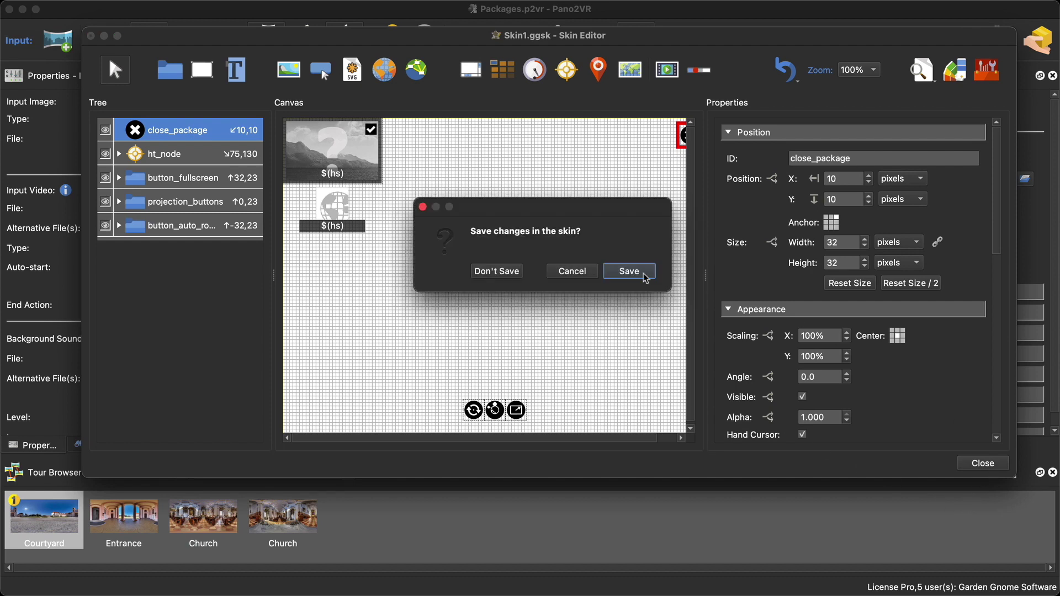
click(633, 271)
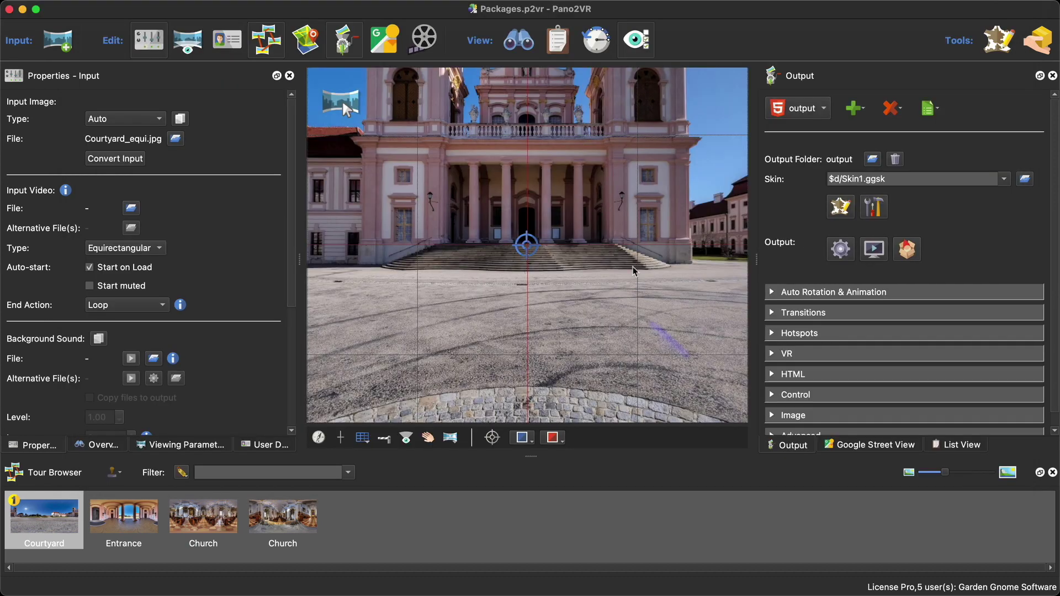
Step: Export the tour as a Garden Gnome Package named Packages on the Desktop, replacing the existing Packages.ggpkg
click(909, 253)
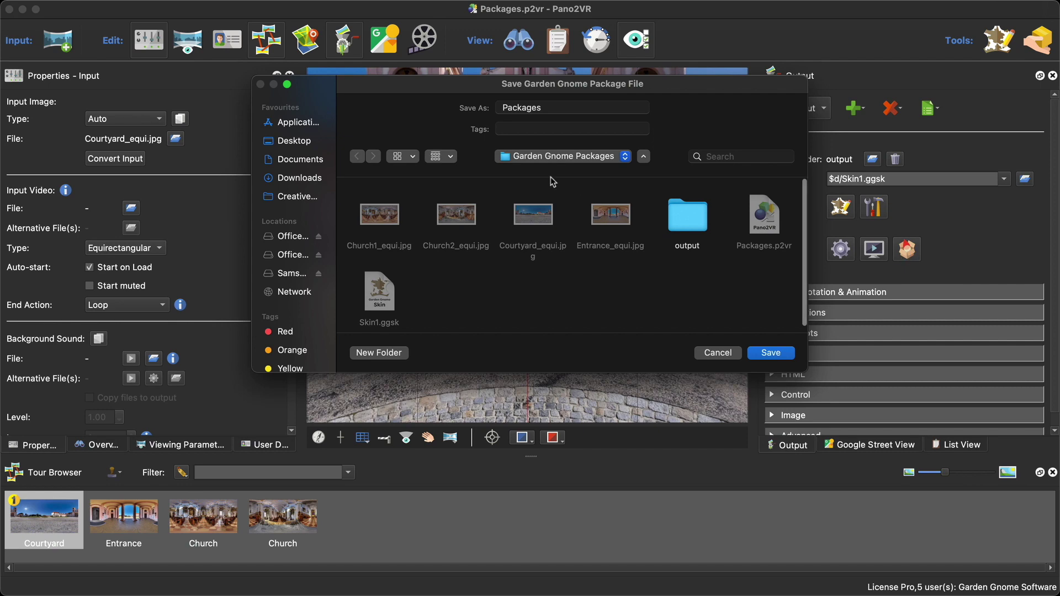
click(538, 156)
click(539, 171)
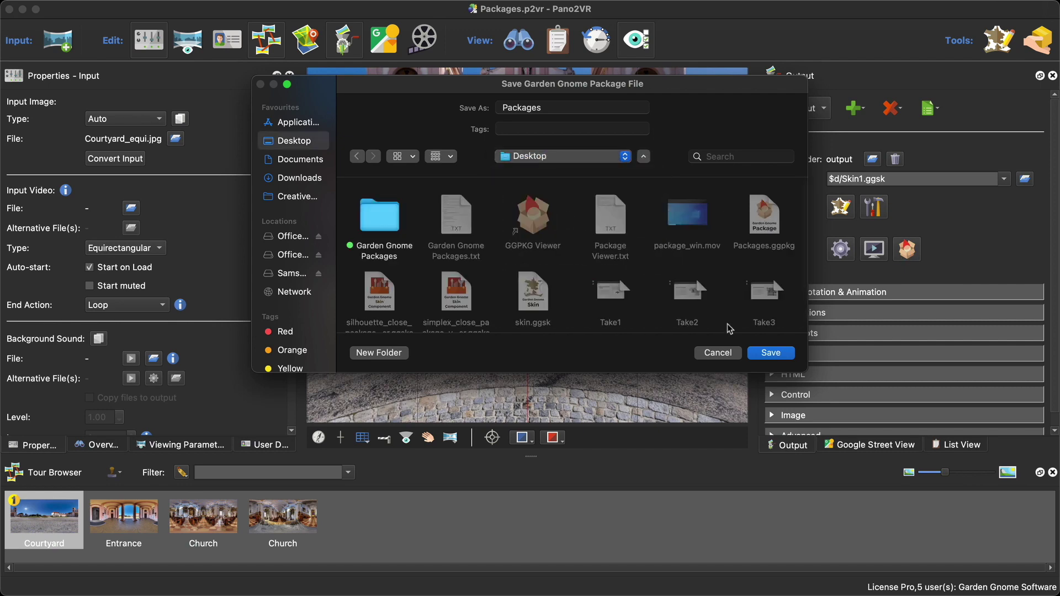
click(771, 353)
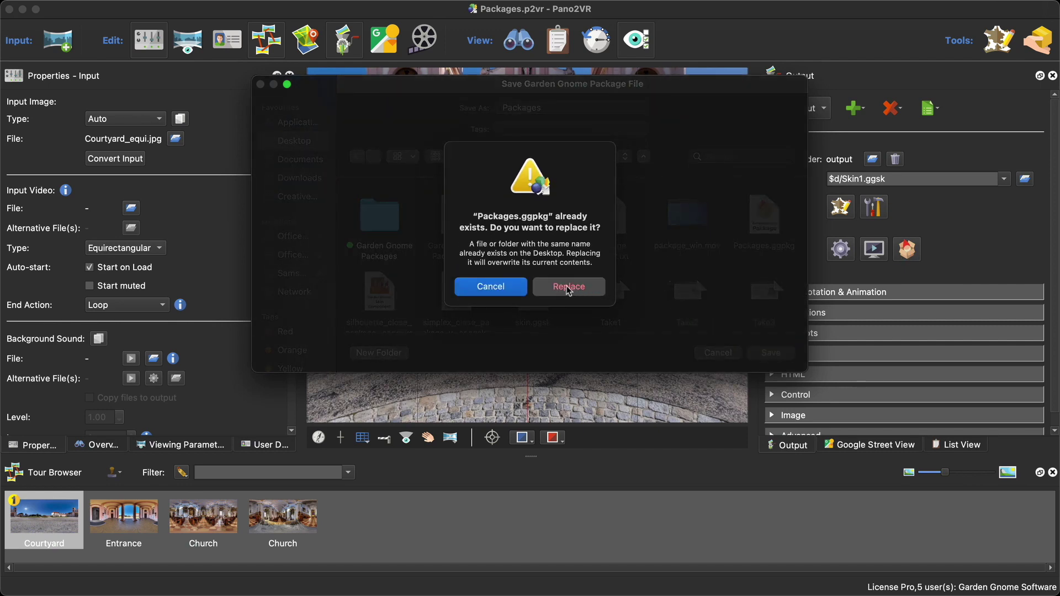
click(569, 287)
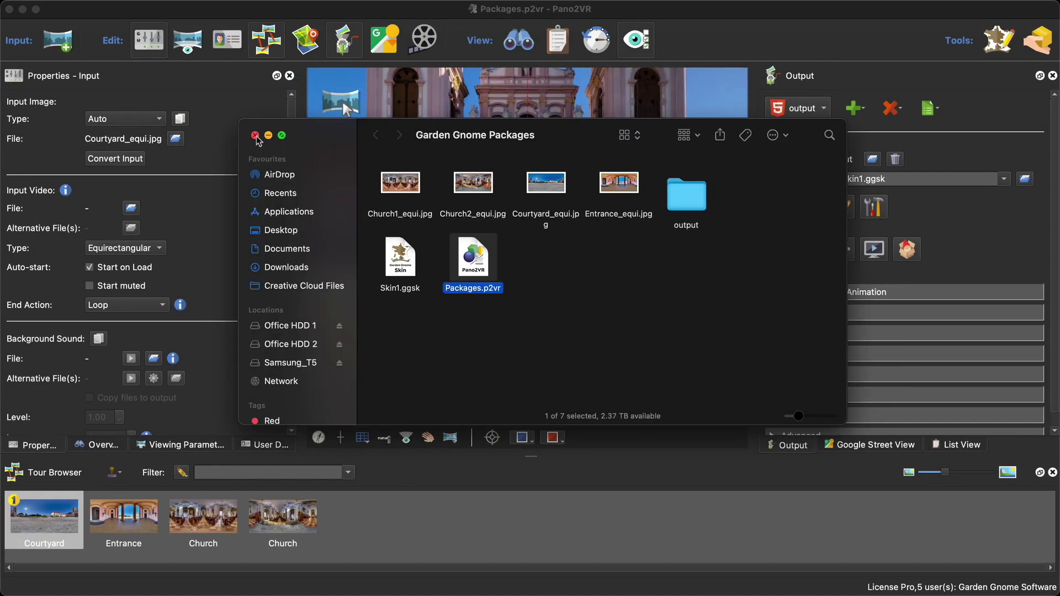
Step: Close the Finder and Pano2VR windows, open Packages.ggpkg from the desktop, and close the tour with its skin's close button
click(255, 135)
click(9, 9)
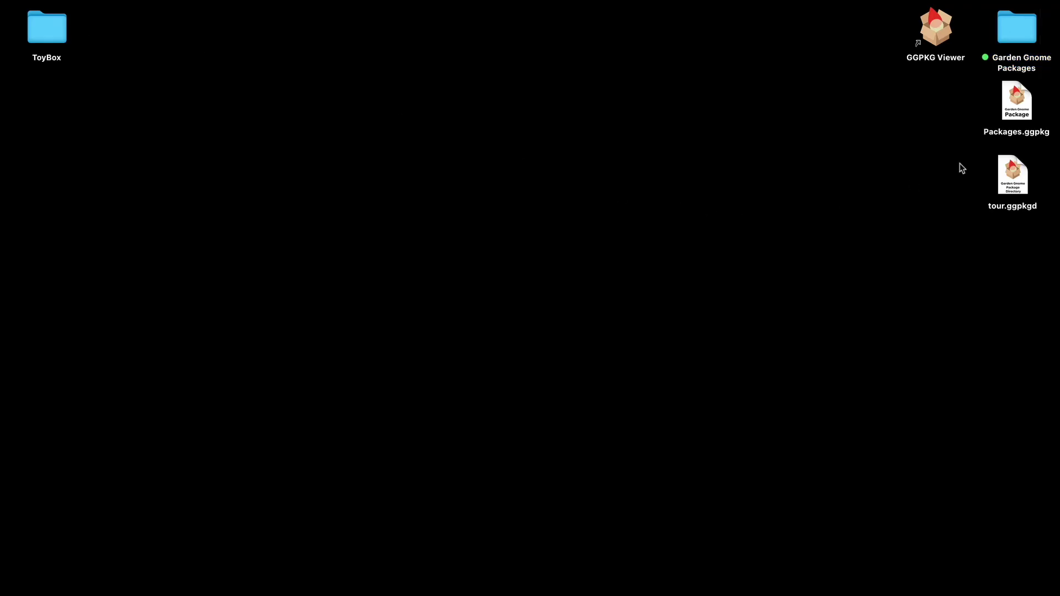
double_click(1020, 117)
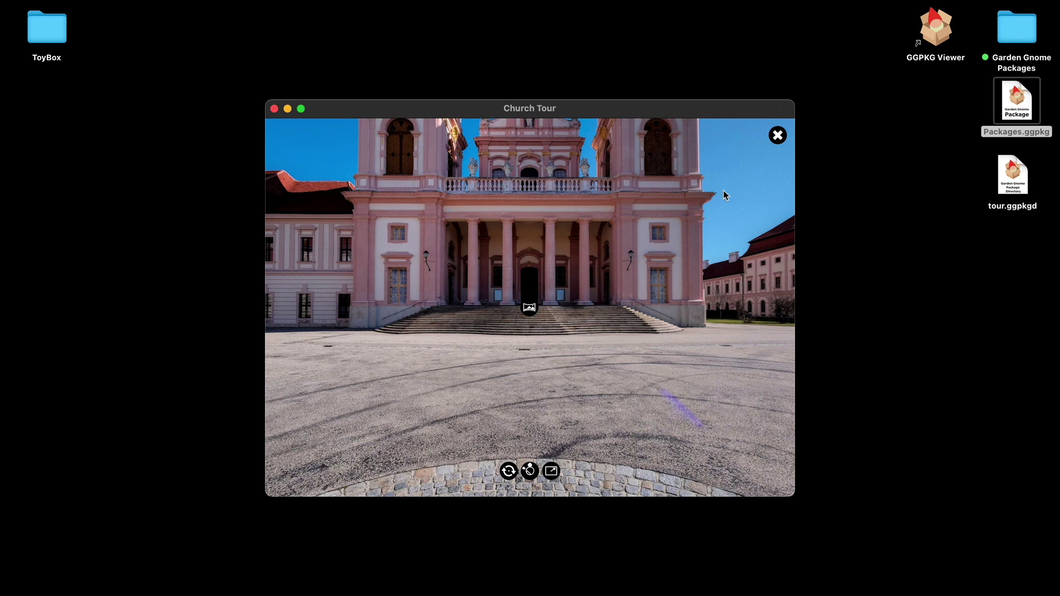
click(777, 136)
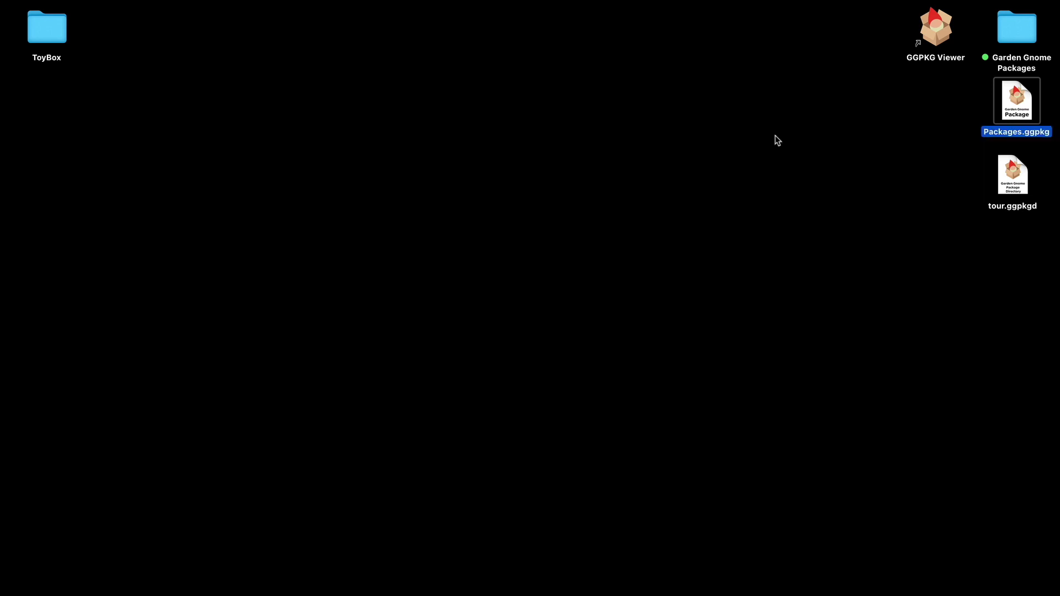